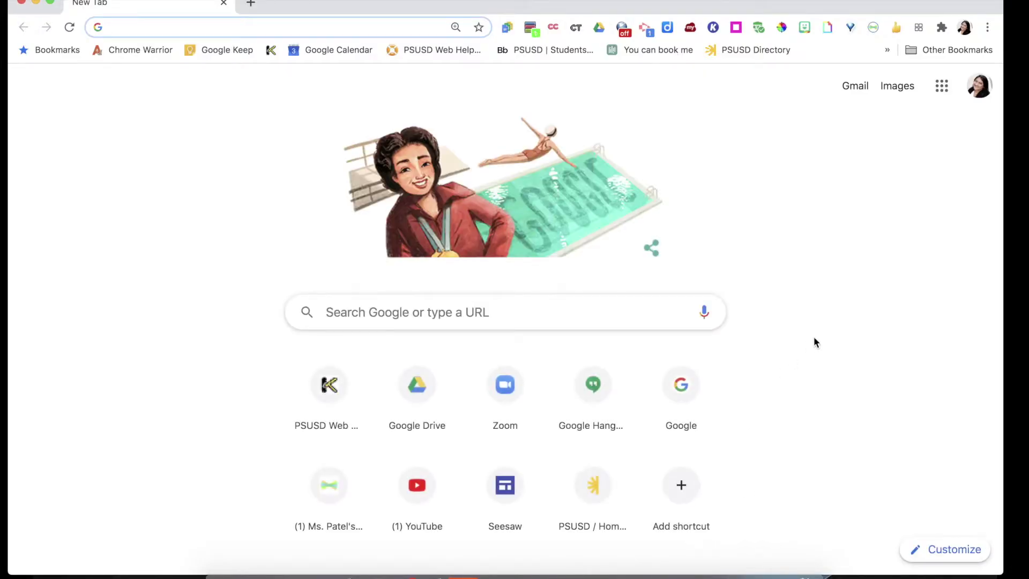
Look through the signed-in Google accounts list and the Google apps list
left_click(977, 92)
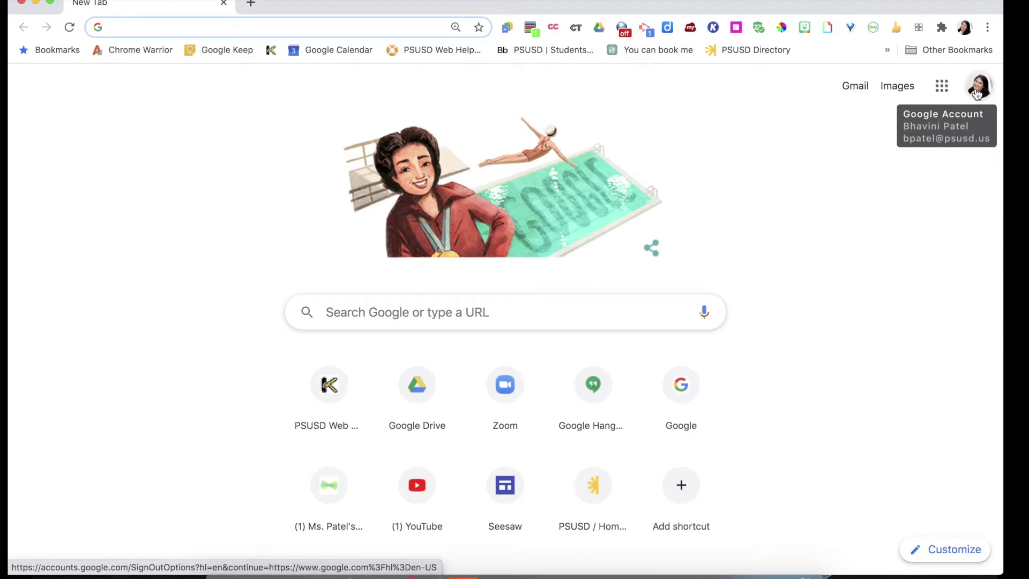
left_click(977, 92)
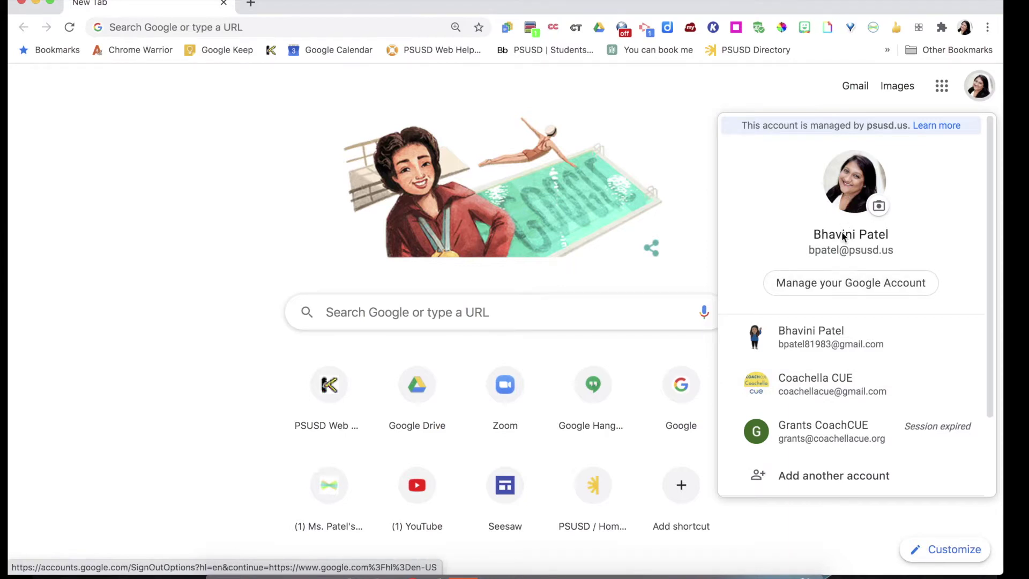
left_click(709, 145)
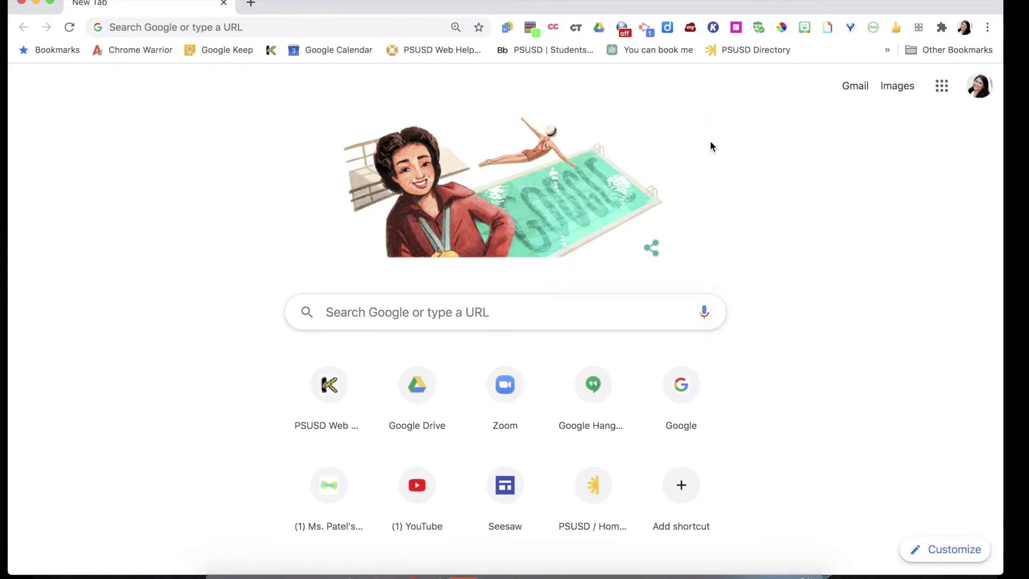
left_click(942, 88)
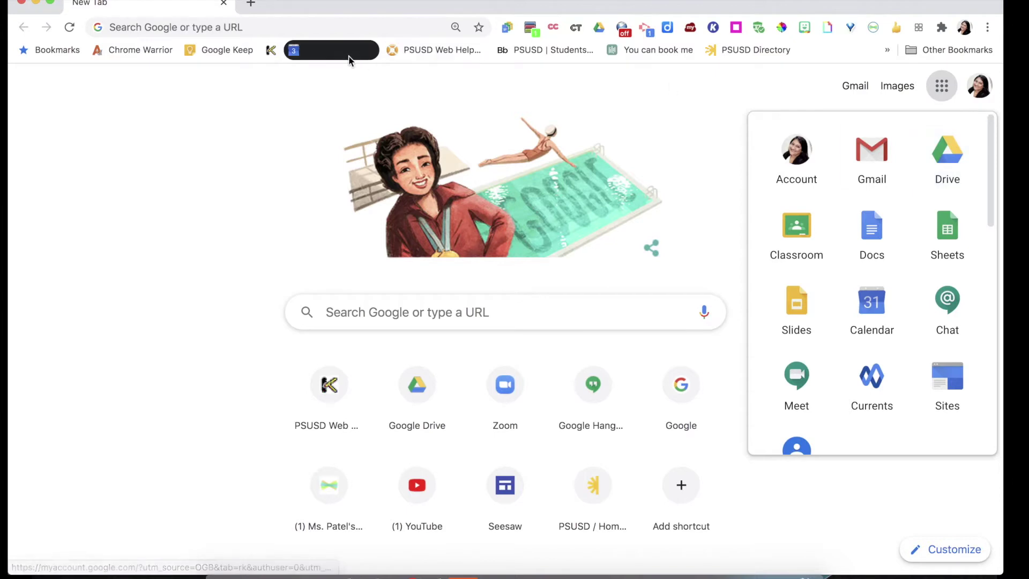
Go to drive.google.com to load My Drive
left_click(178, 25)
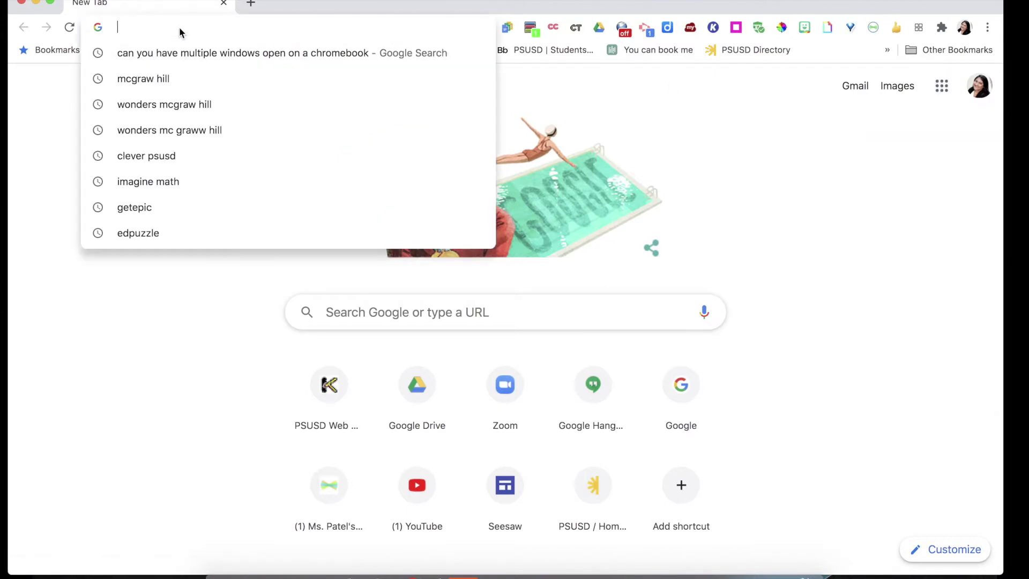
type("drive")
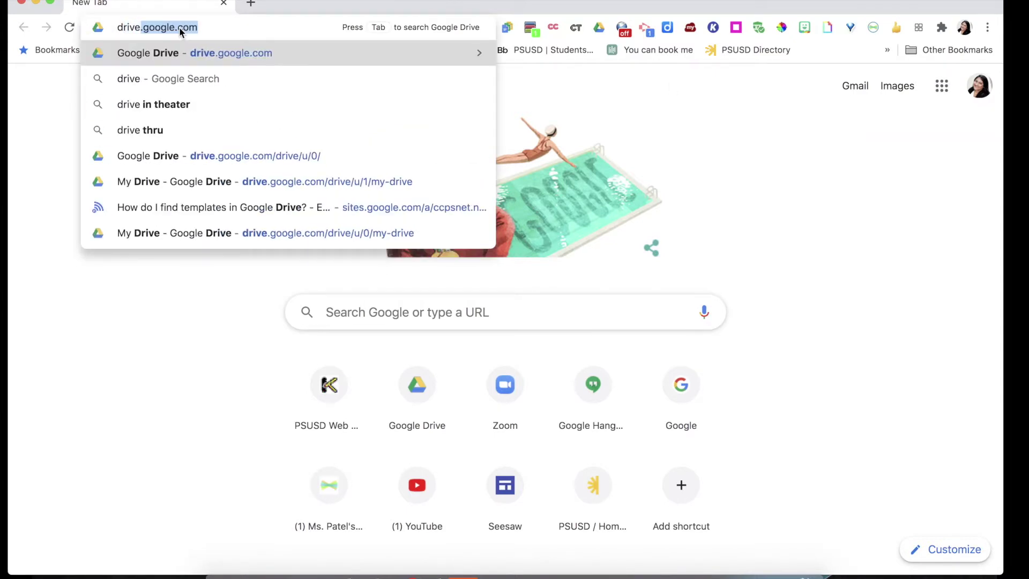
type(".google.com")
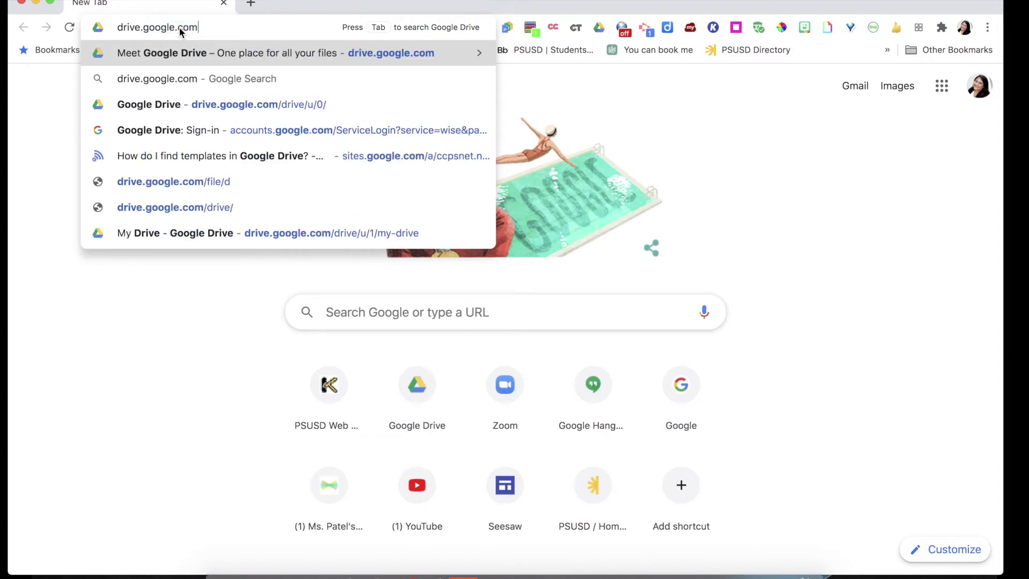
key("Return")
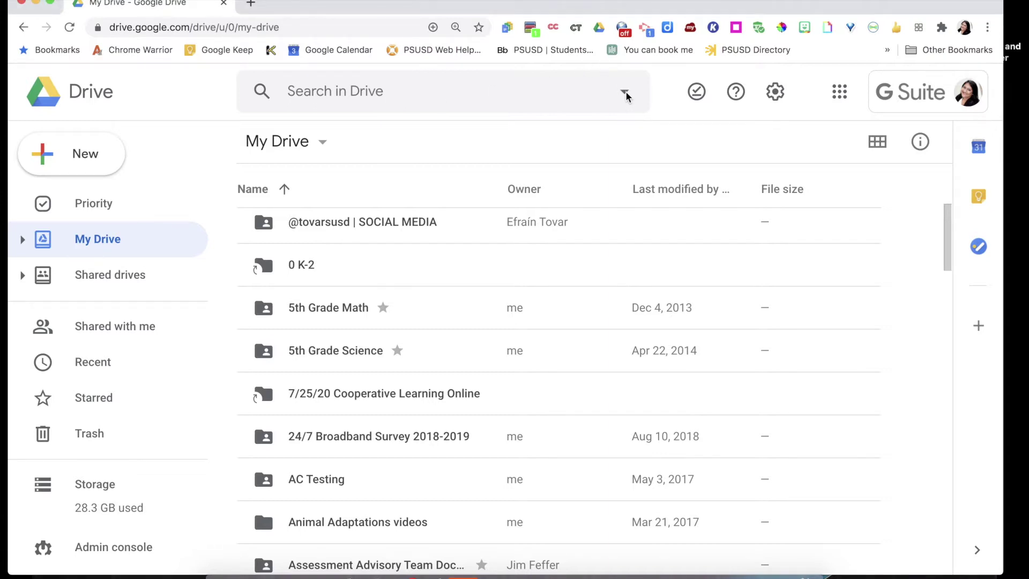
In advanced search, filter Type to Documents and Owner to a suggested colleague
left_click(625, 94)
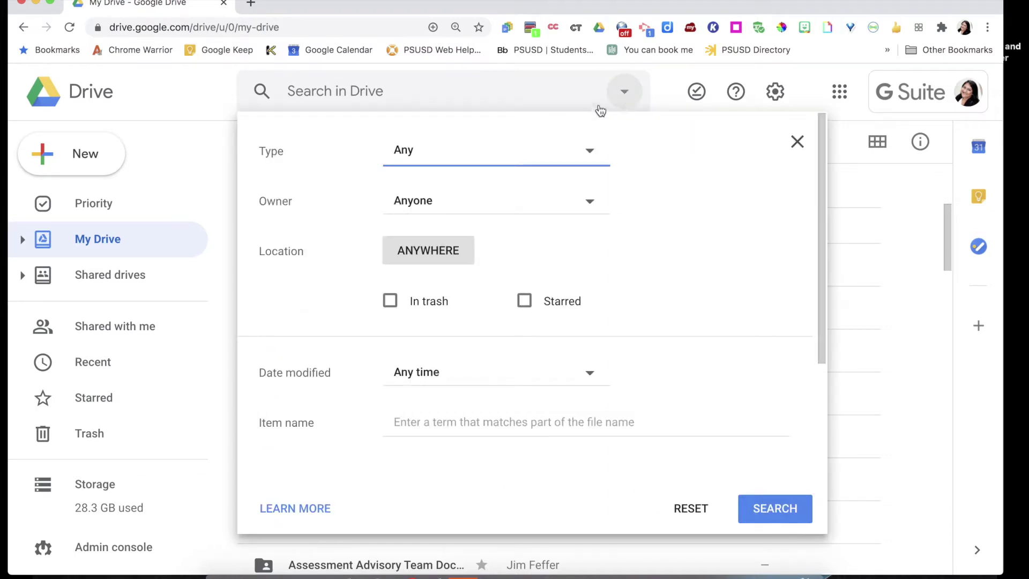
left_click(590, 153)
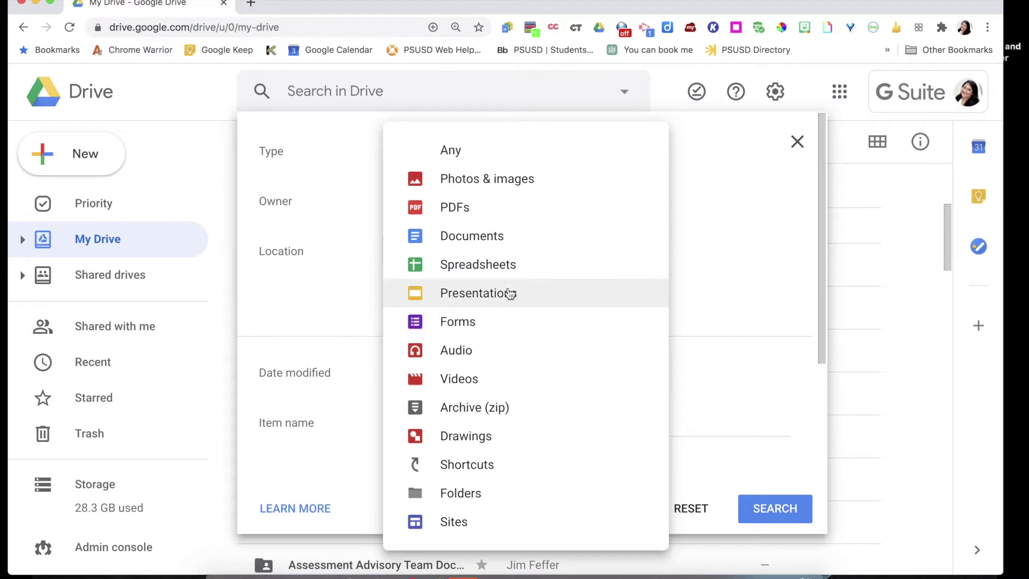
left_click(504, 246)
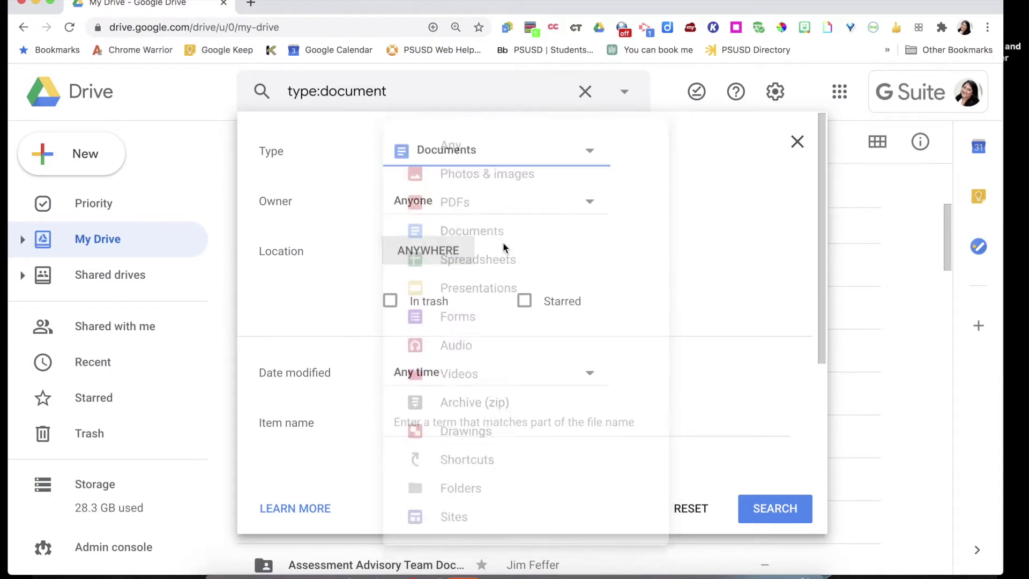
left_click(590, 202)
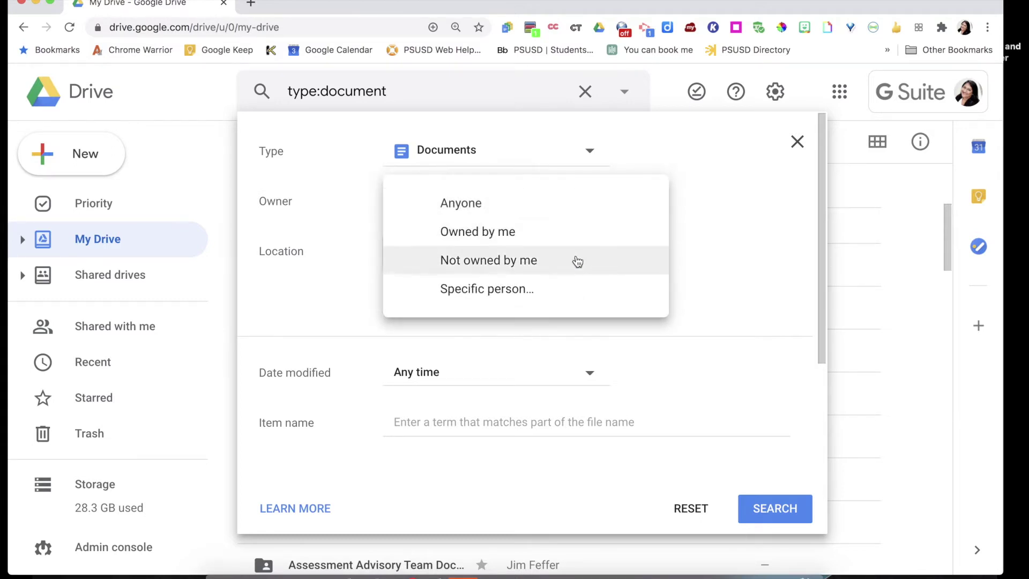
left_click(535, 294)
left_click(650, 200)
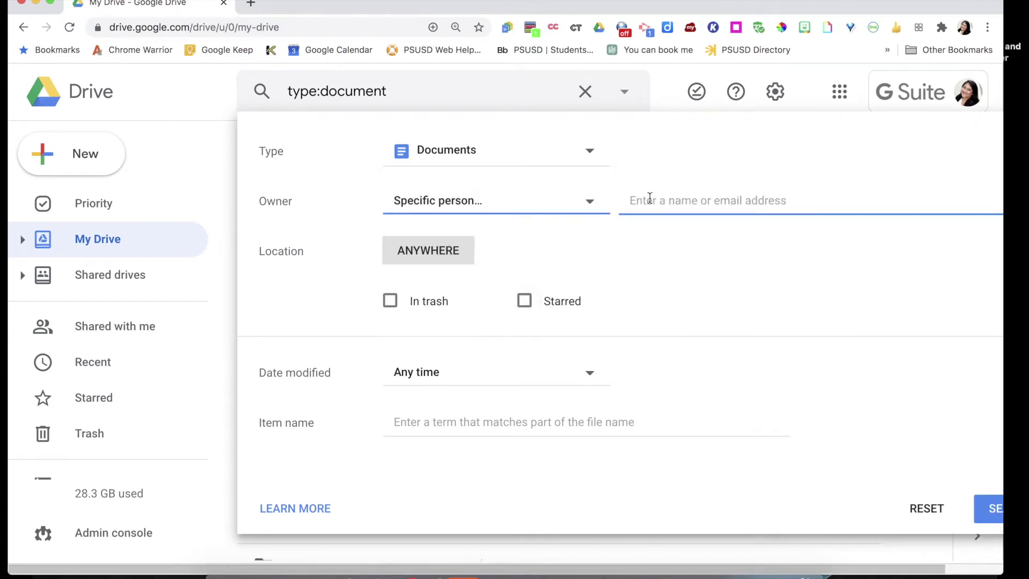
type("er")
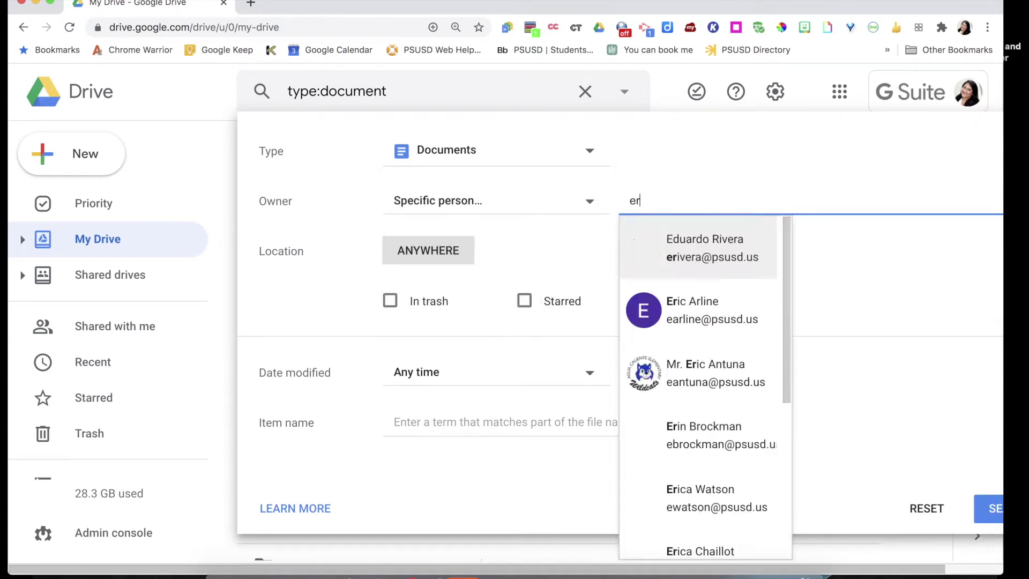
left_click(705, 242)
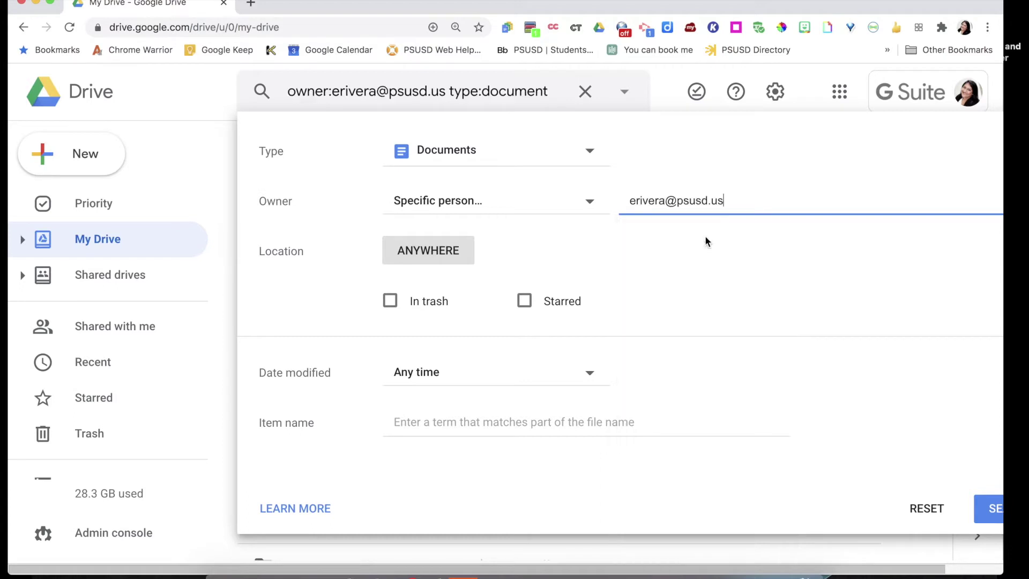
Look over the Location and Date modified filters, then reset all filters and close search options
left_click(433, 261)
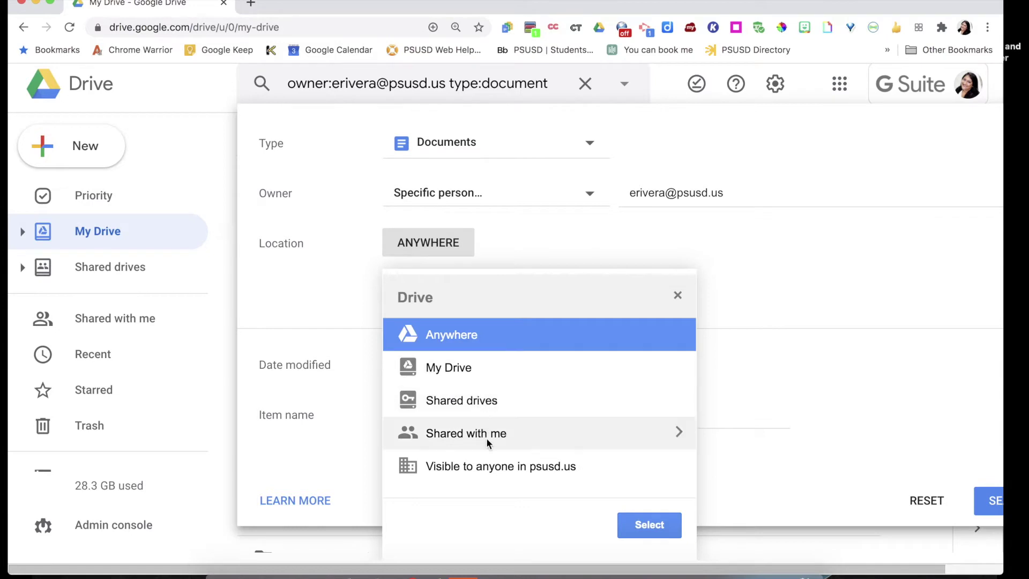
left_click(768, 449)
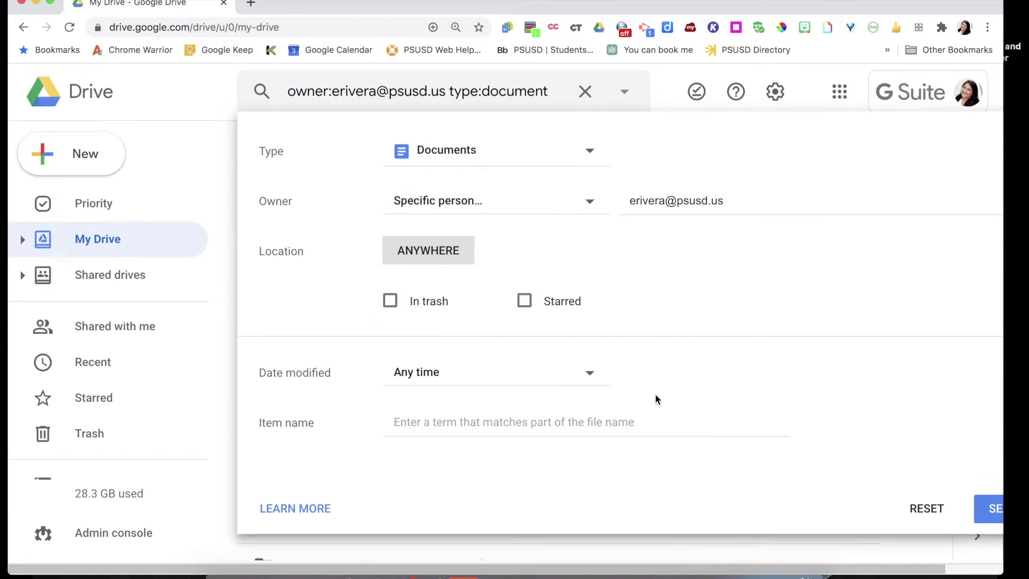
left_click(572, 383)
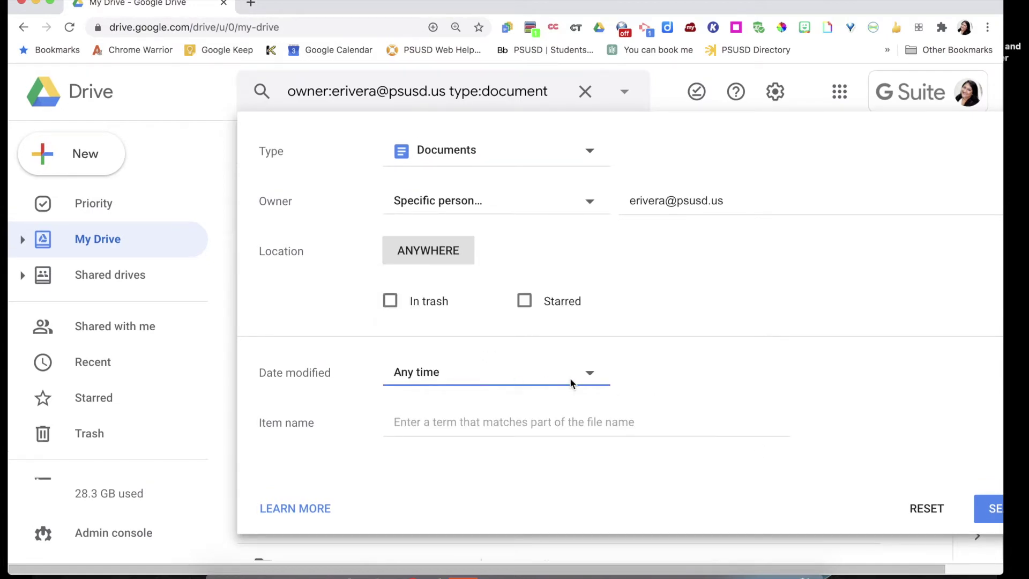
left_click(516, 425)
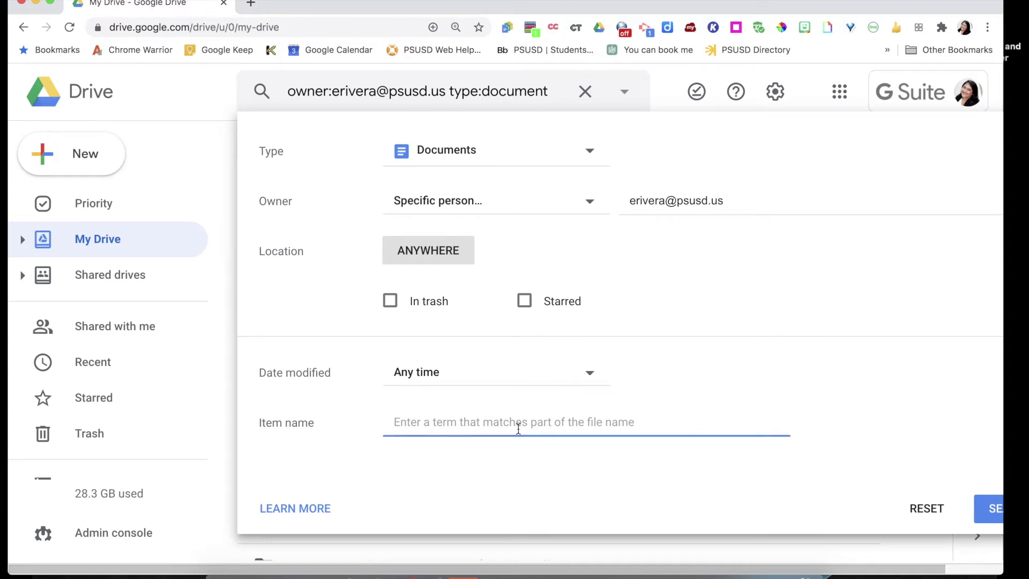
left_click(589, 372)
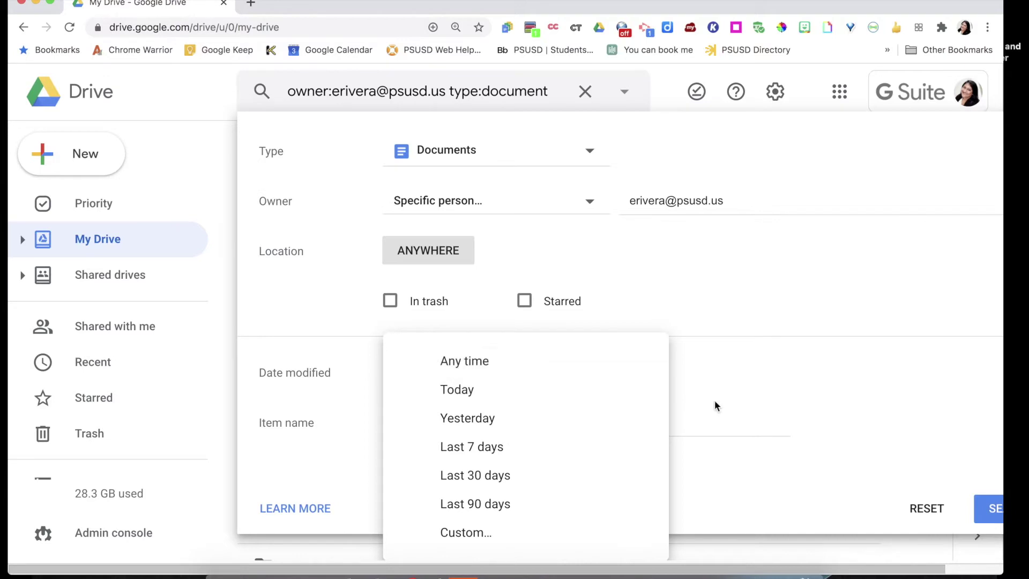
left_click(921, 509)
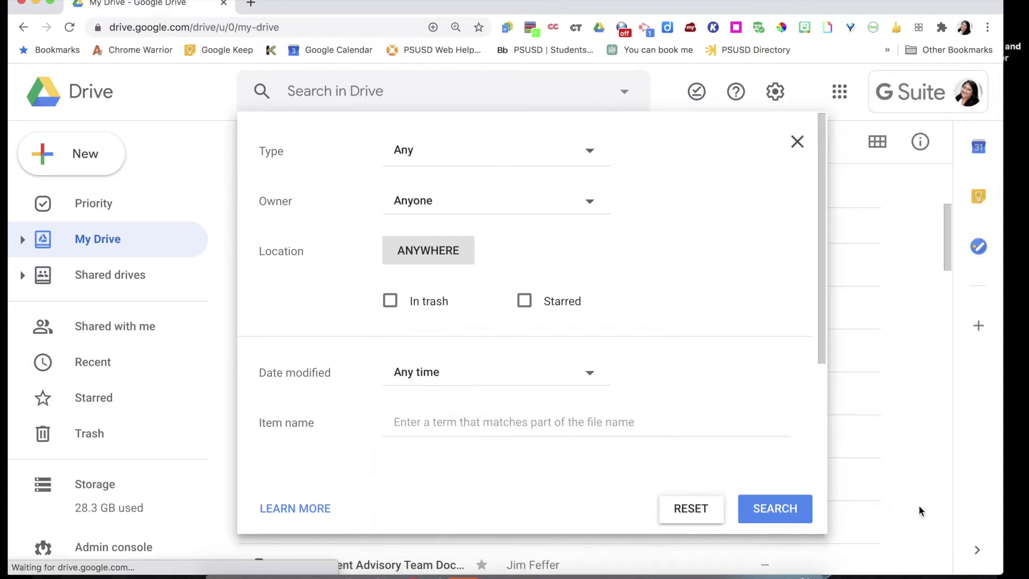
left_click(893, 383)
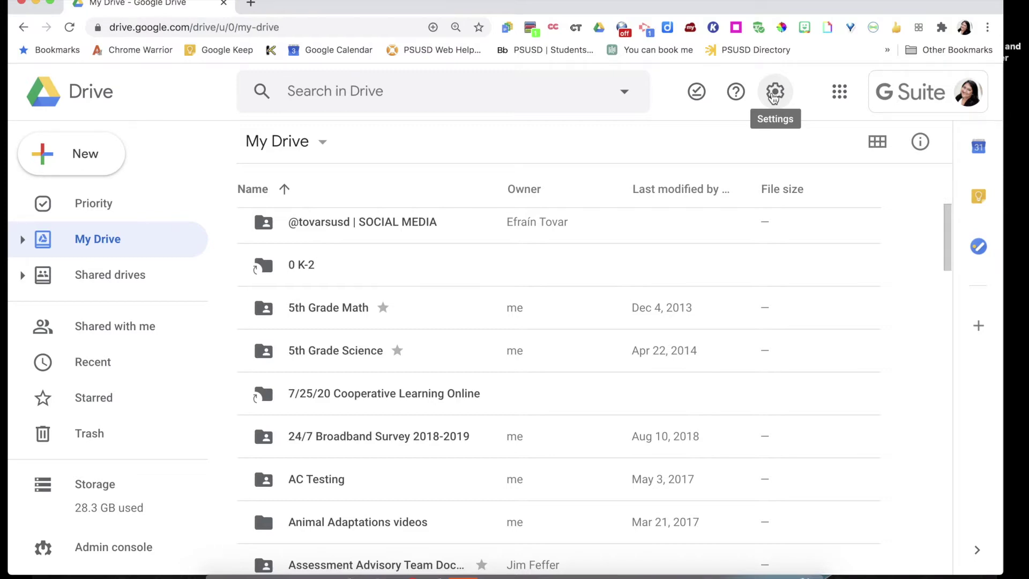
Open Drive Settings and tick 'Convert uploaded files to Google Docs editor format'
left_click(774, 97)
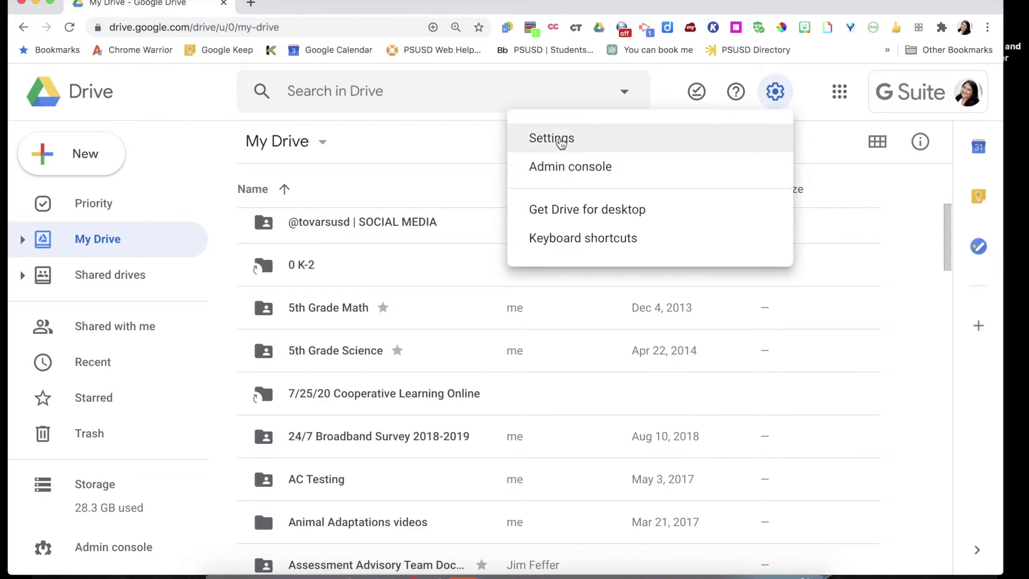
left_click(560, 140)
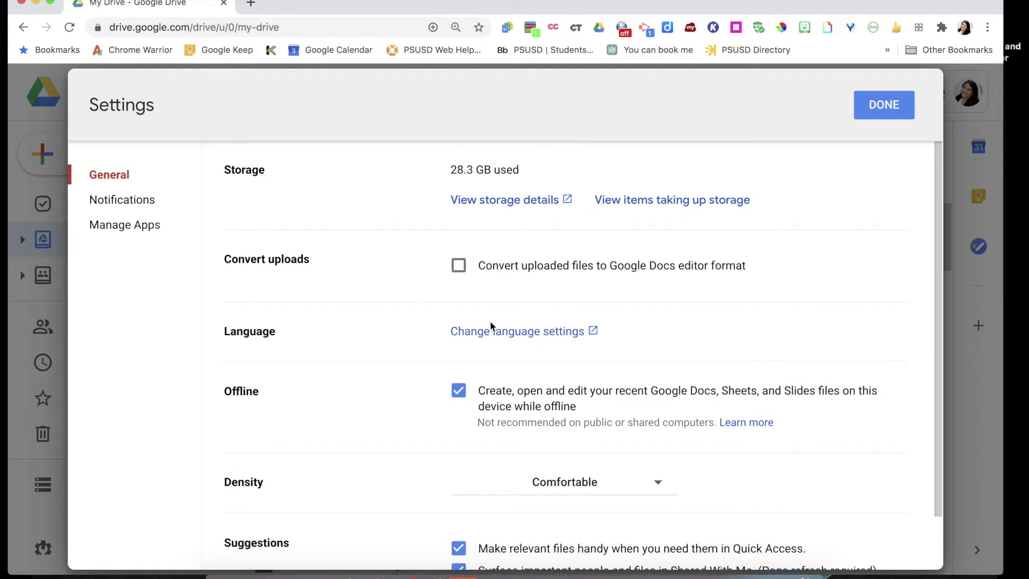
scroll(366, 307, "down", 2)
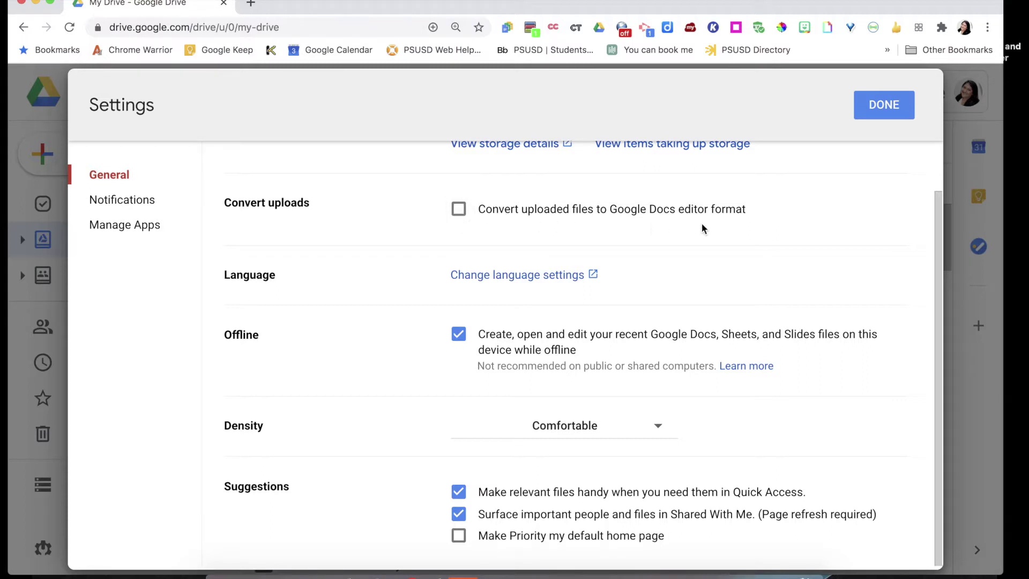
left_click(459, 210)
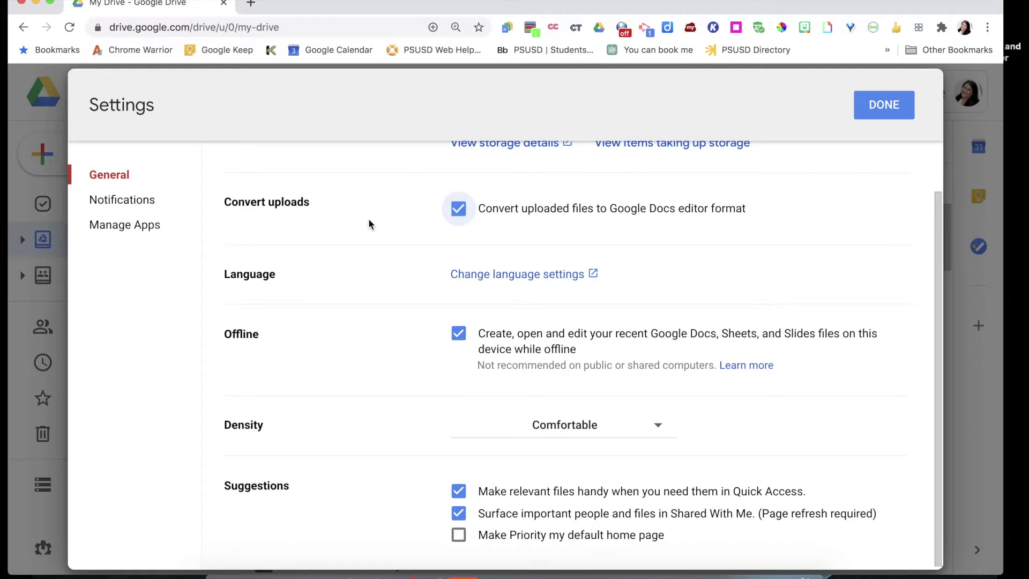
Untick the convert-uploads option, review the rest of Settings, and close with DONE
left_click(460, 209)
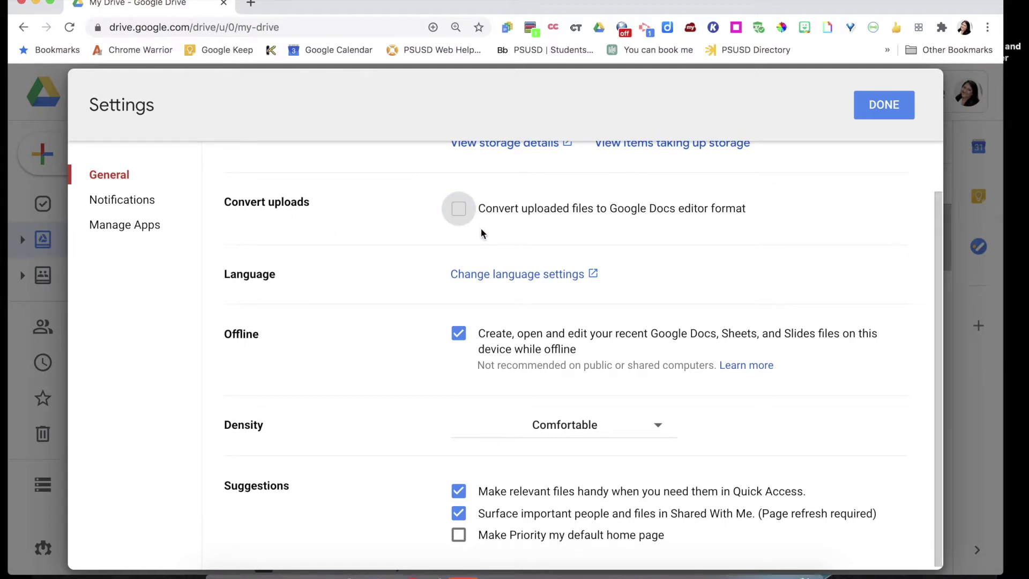
scroll(527, 288, "down", 1)
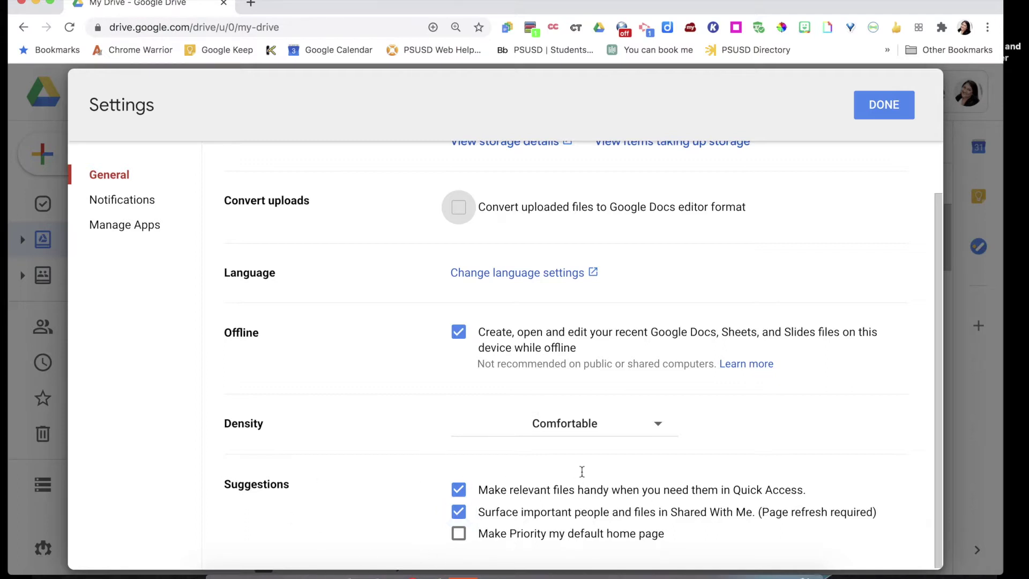
scroll(337, 267, "up", 1)
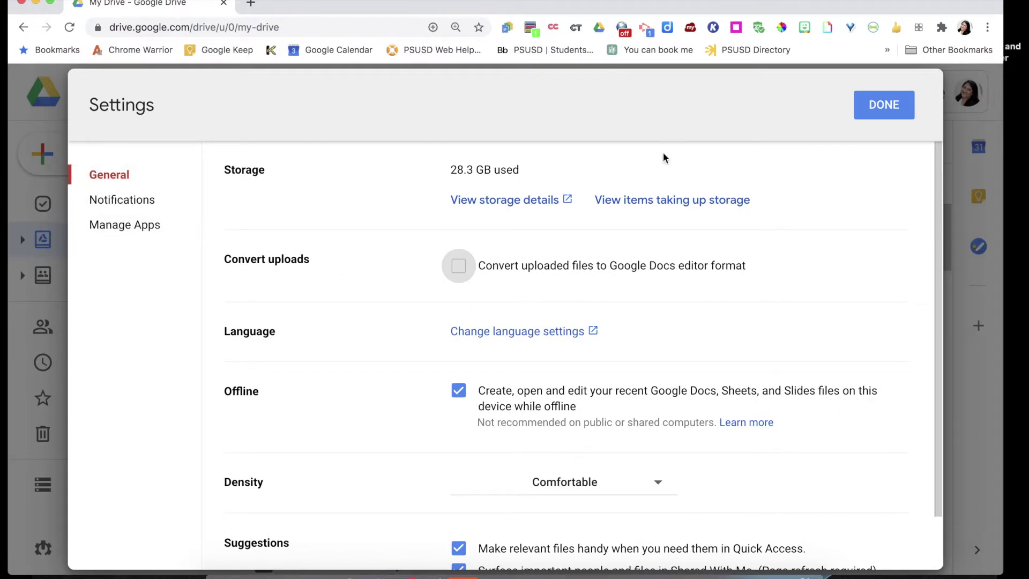
left_click(888, 106)
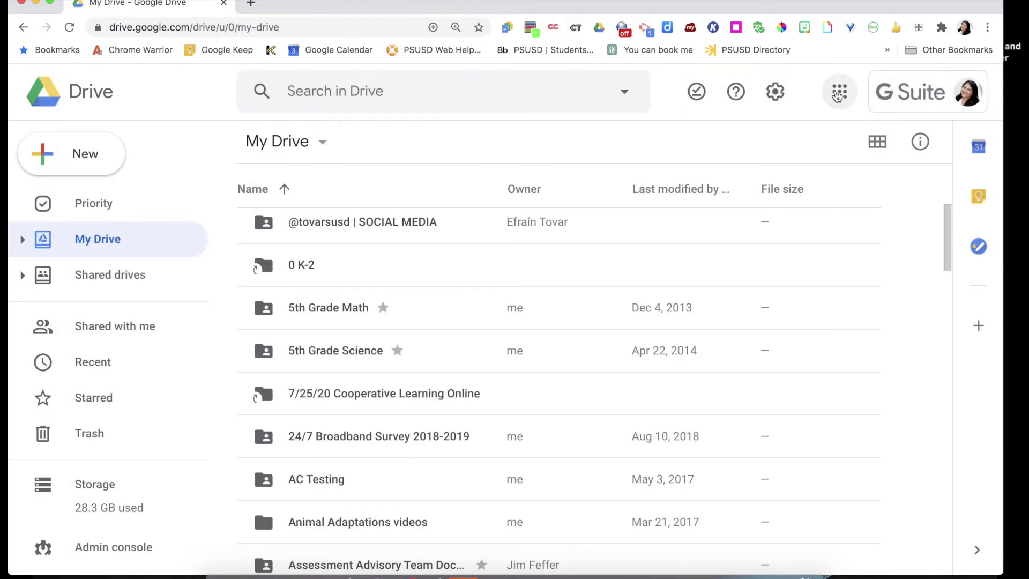
Glance at the Google apps list, view the Priority page, then return to My Drive
left_click(840, 93)
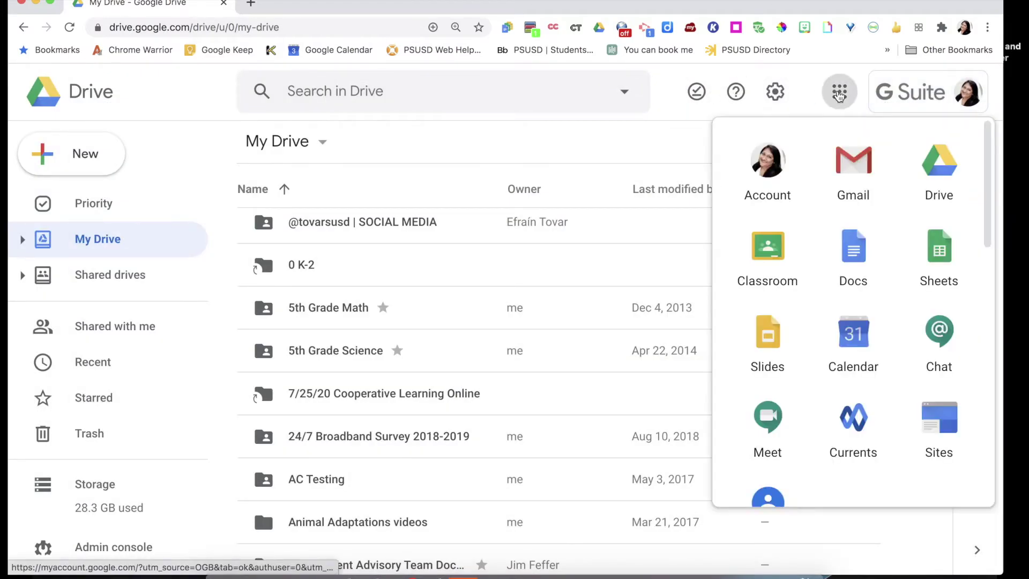
left_click(669, 127)
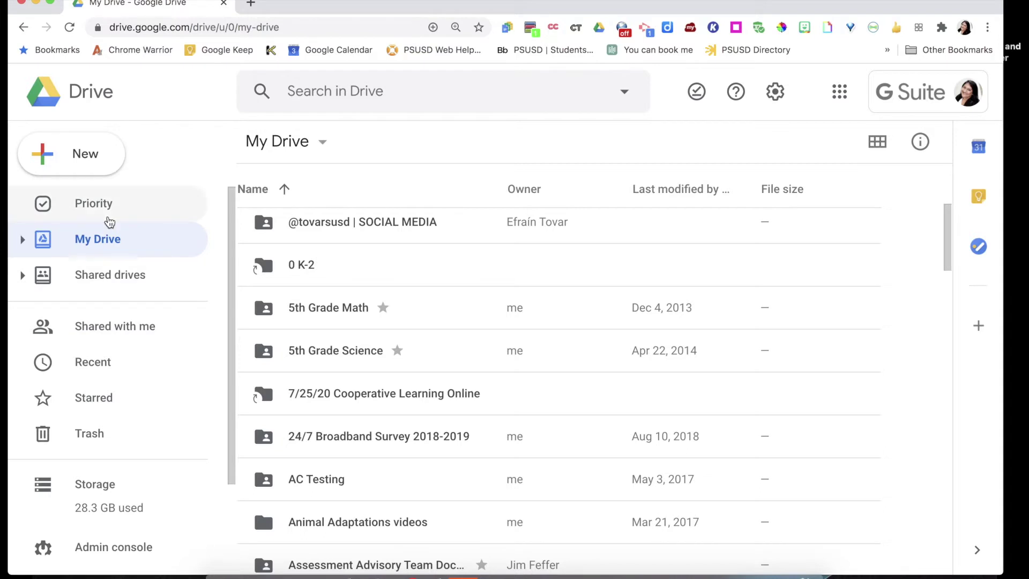
left_click(104, 210)
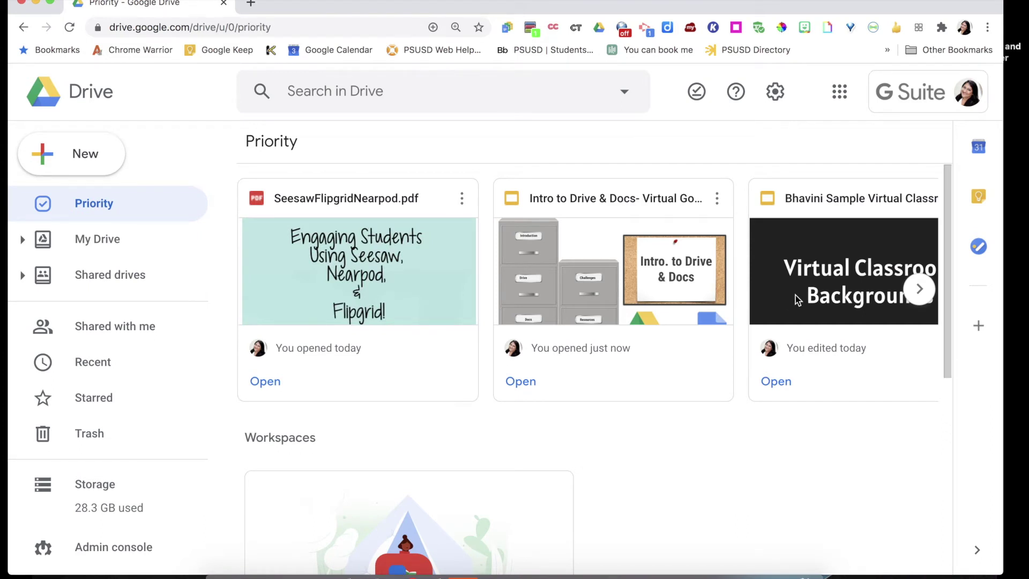
left_click(101, 239)
Scroll the My Drive list, then switch to Grid view
scroll(429, 425, "down", 3)
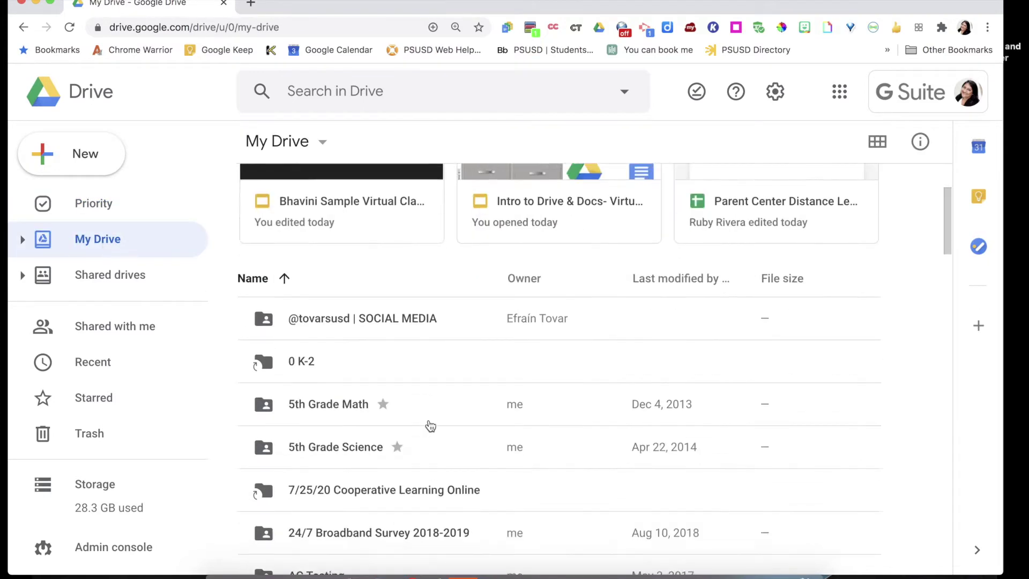
scroll(431, 426, "down", 15)
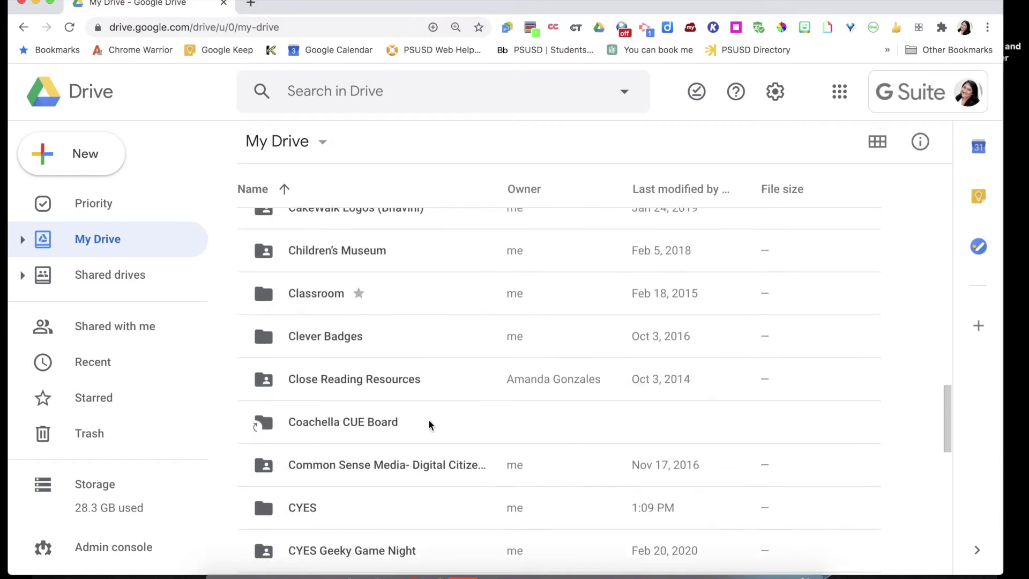
scroll(429, 426, "down", 5)
scroll(429, 425, "up", 20)
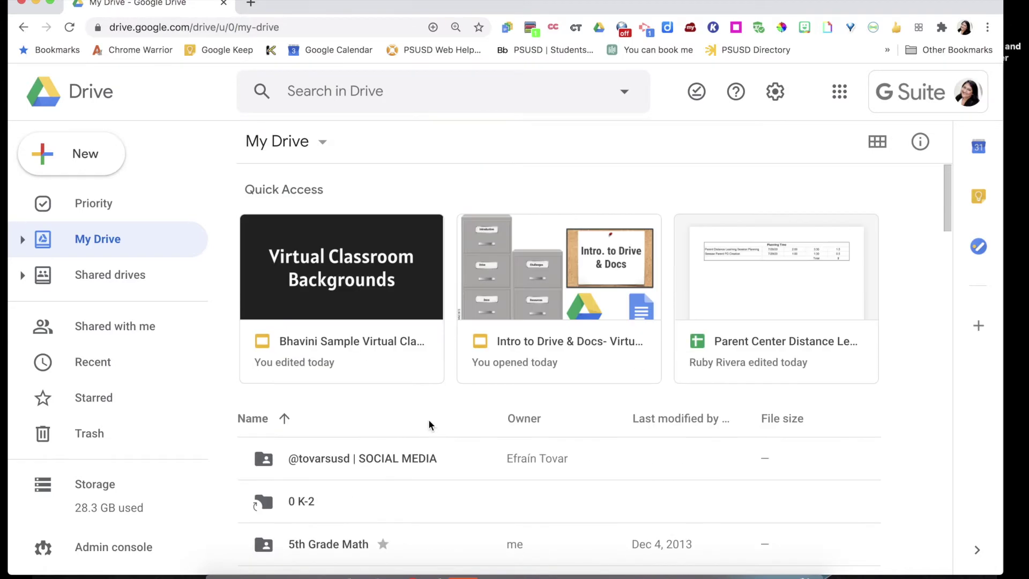
scroll(430, 426, "down", 3)
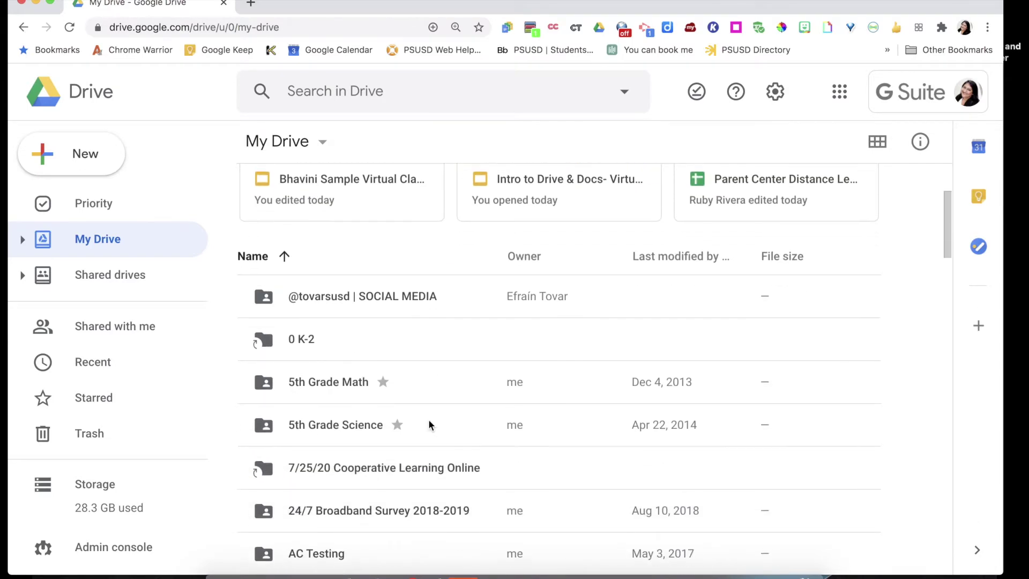
left_click(883, 152)
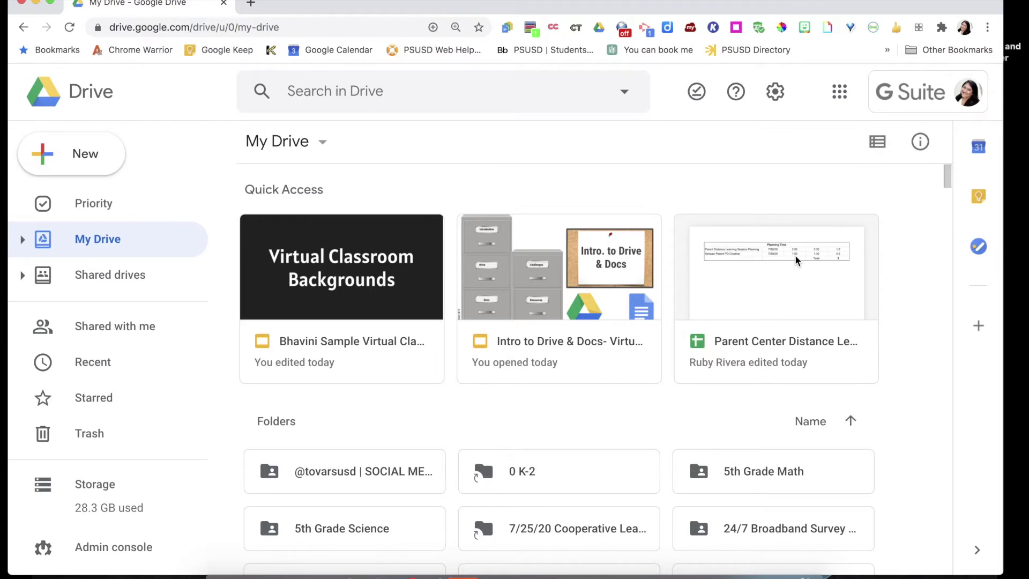
Browse the folder and file cards in grid layout, then switch back to List view
scroll(759, 266, "down", 3)
scroll(673, 390, "down", 4)
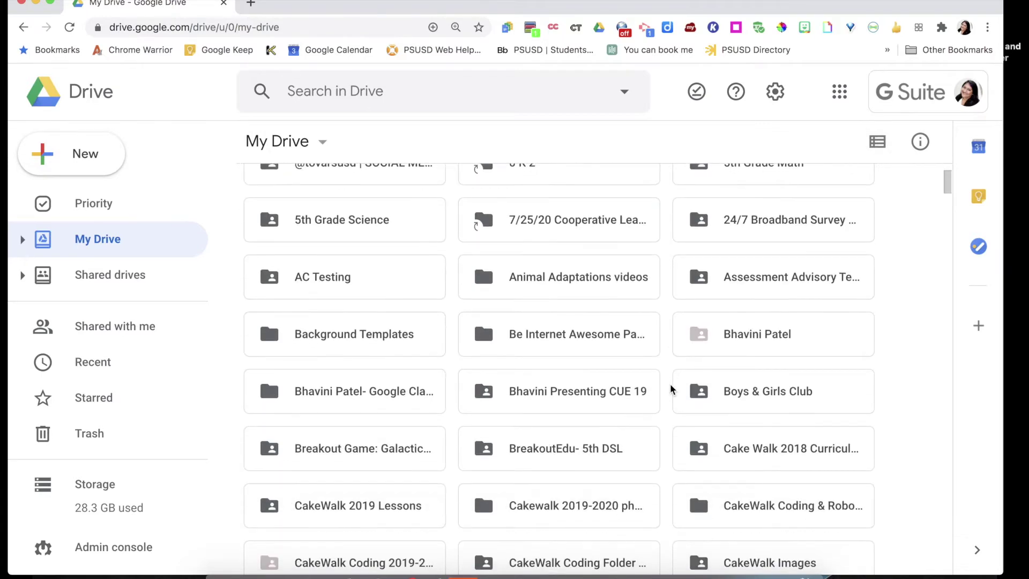
scroll(670, 390, "down", 15)
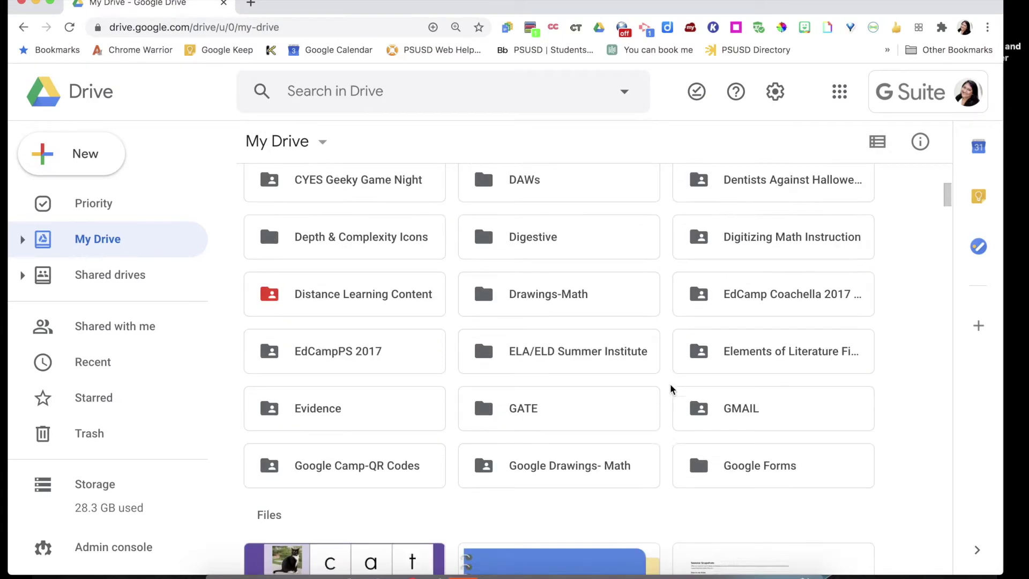
scroll(670, 384, "down", 1)
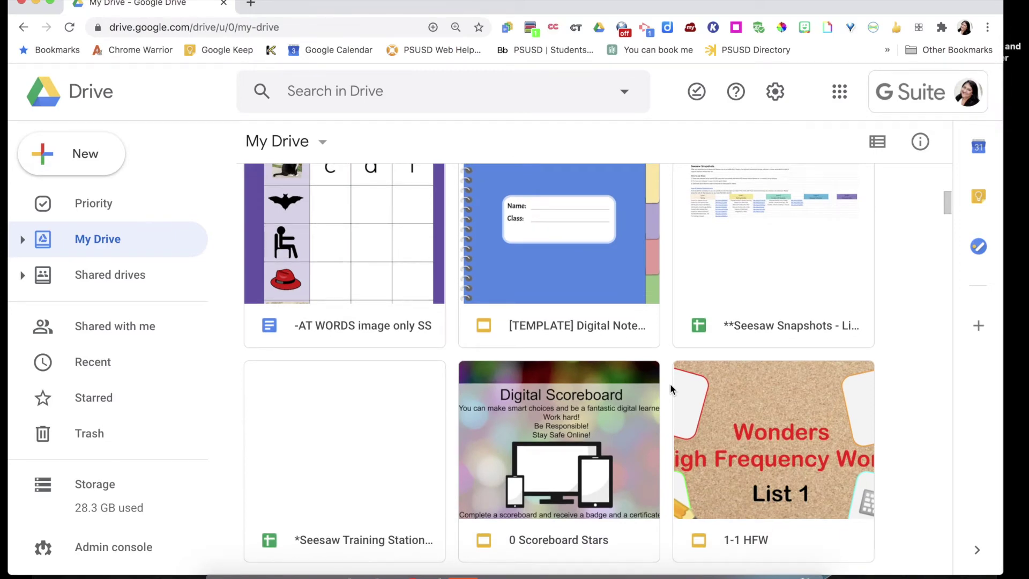
scroll(670, 383, "down", 5)
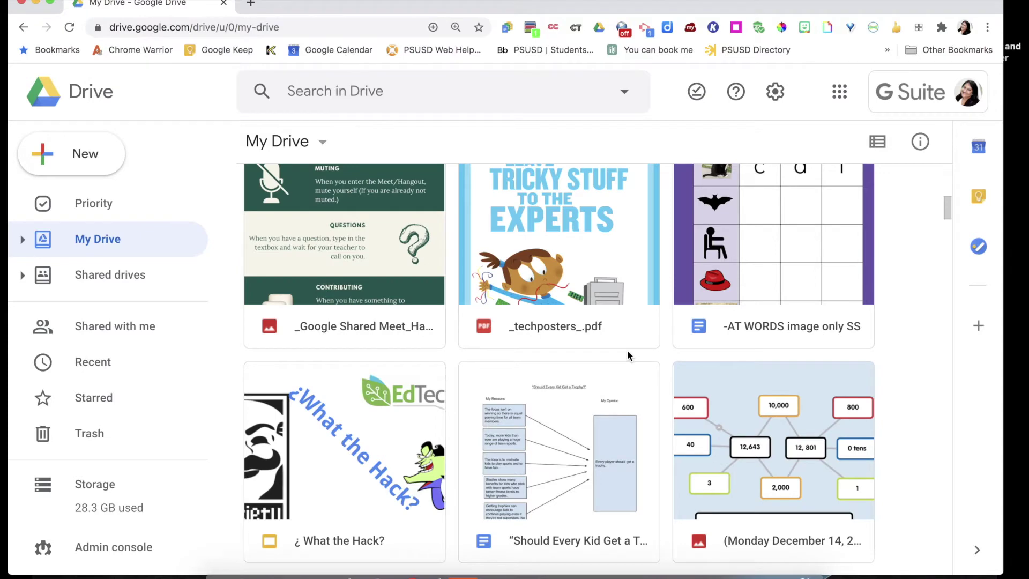
scroll(630, 356, "up", 3)
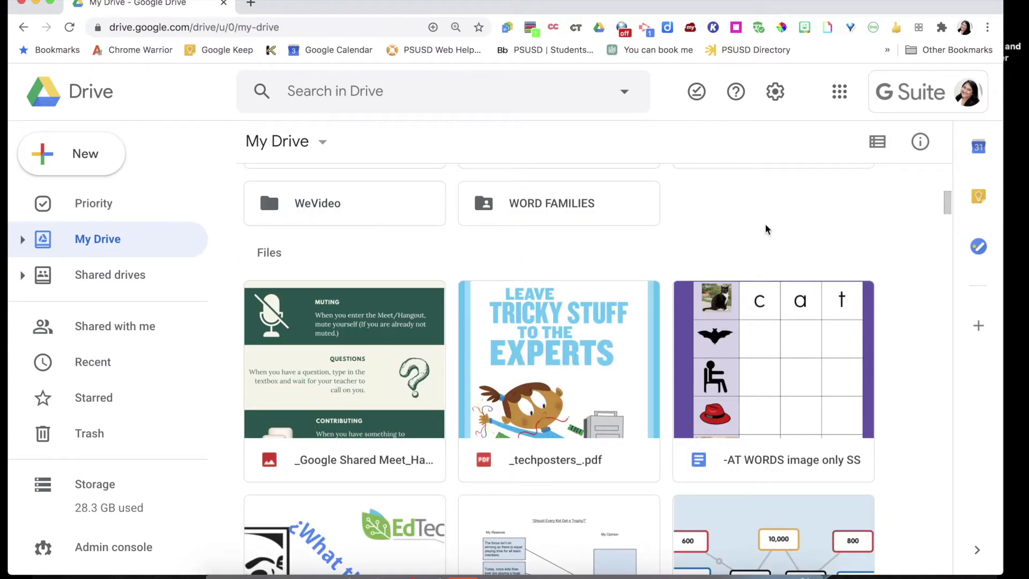
scroll(705, 386, "down", 3)
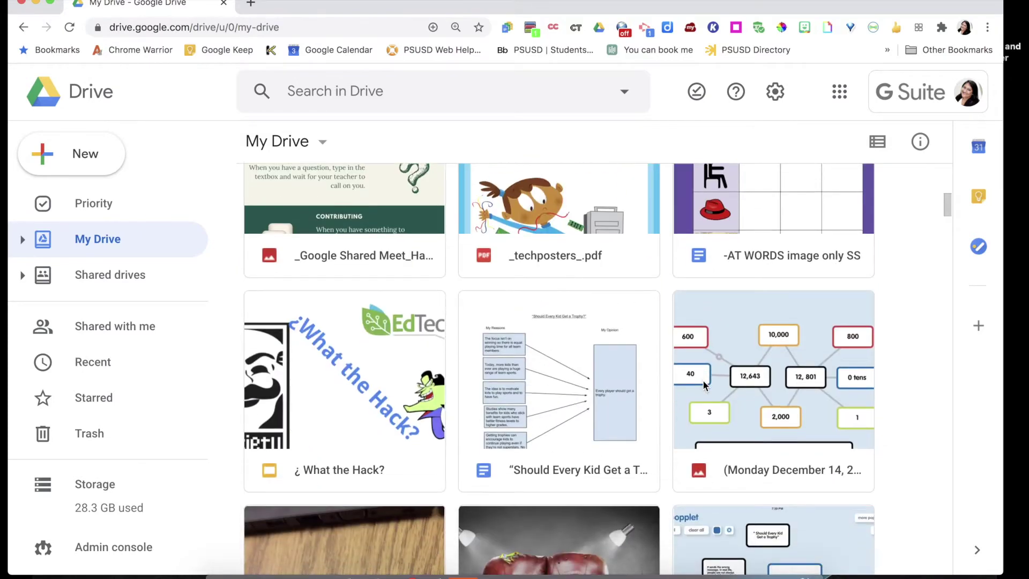
scroll(704, 385, "down", 2)
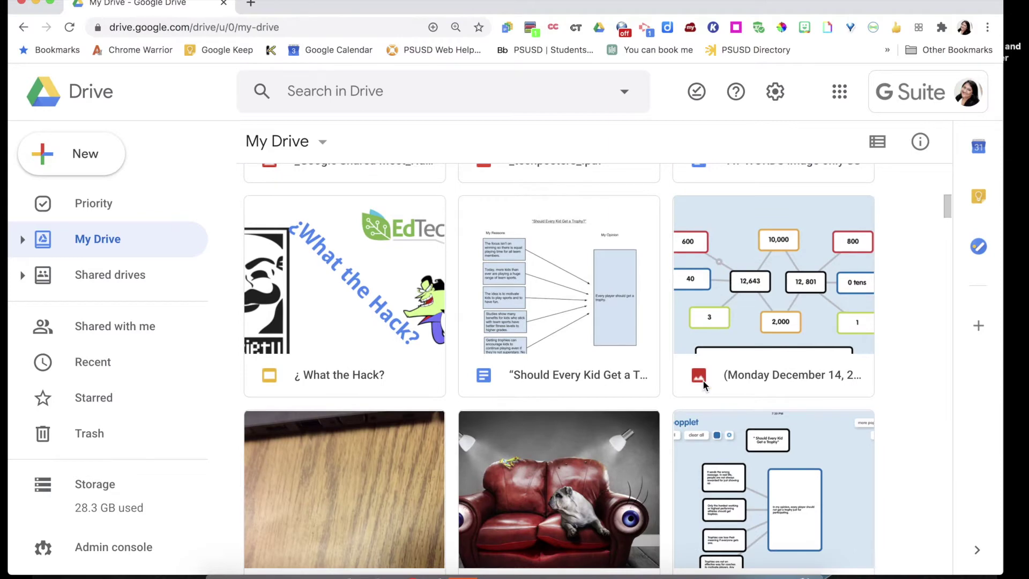
scroll(740, 433, "down", 5)
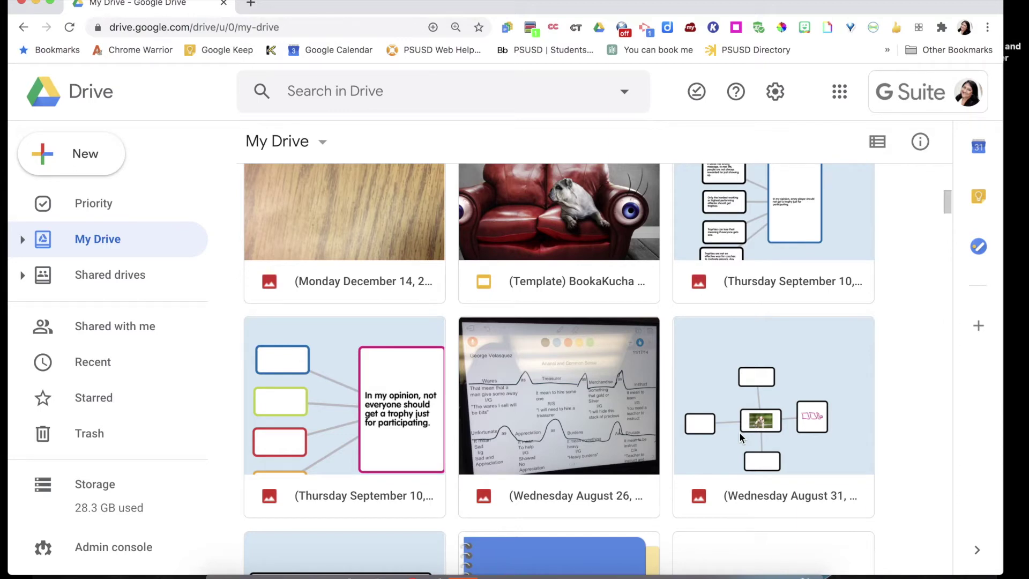
scroll(739, 437, "up", 15)
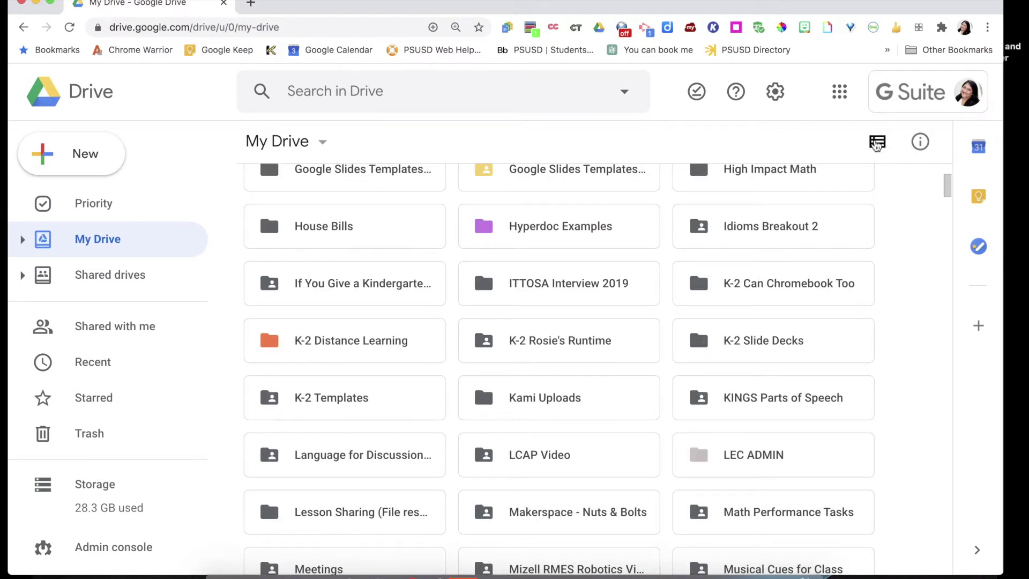
left_click(877, 144)
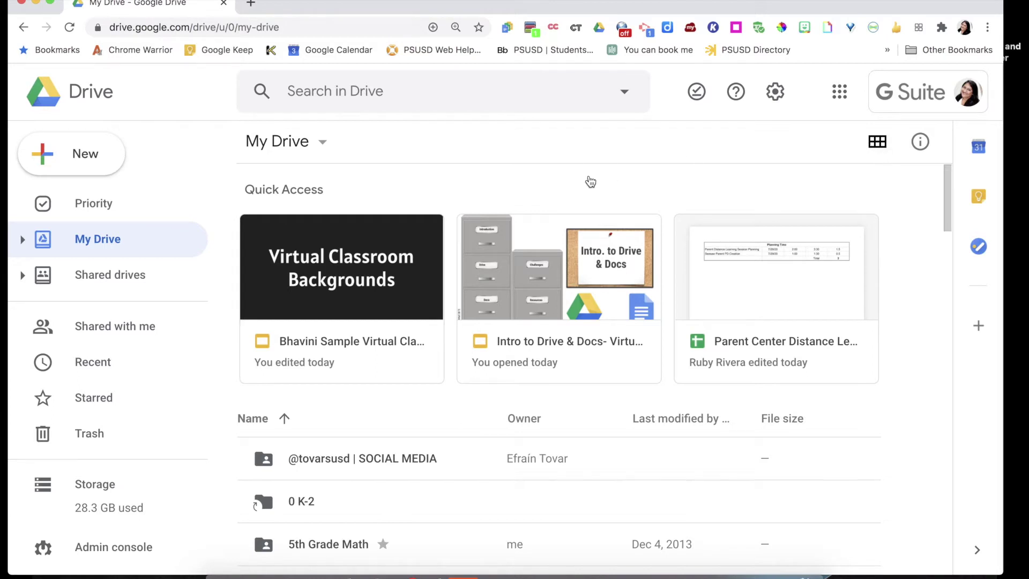
Open Shared drives and expand it to list ISTE, ITTOSA, SHAPE and TechTOSA
left_click(114, 277)
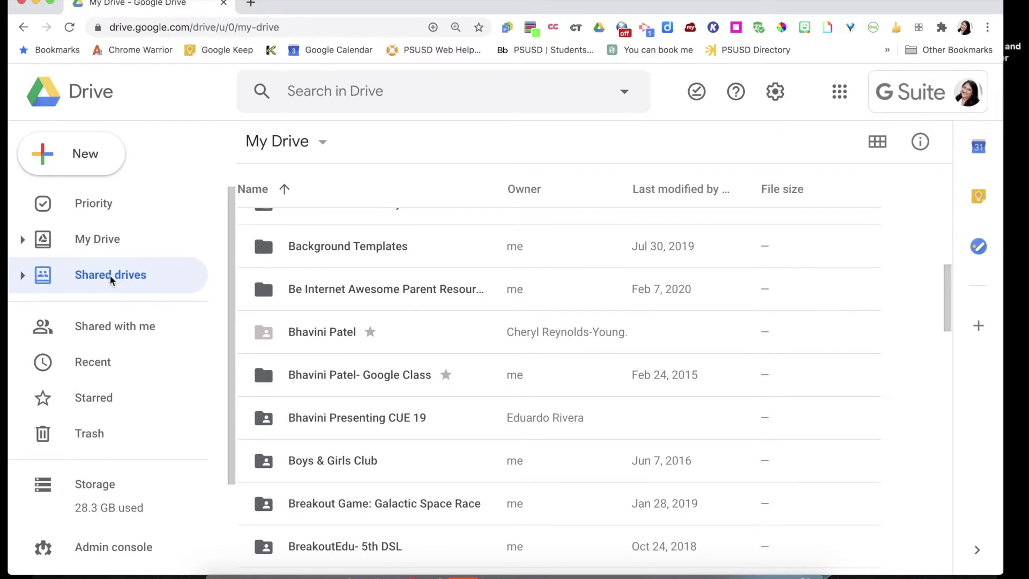
scroll(329, 317, "up", 10)
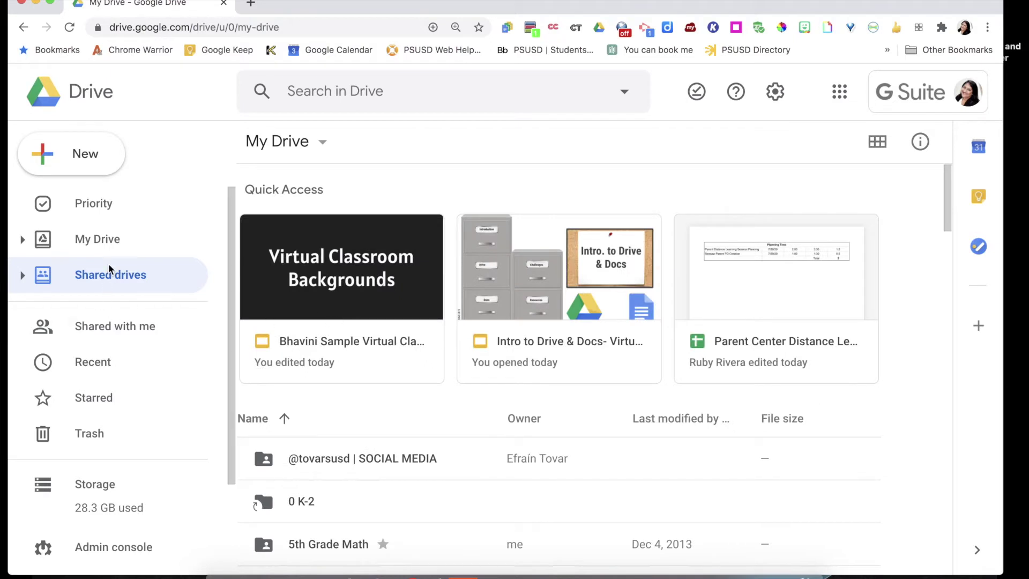
left_click(23, 277)
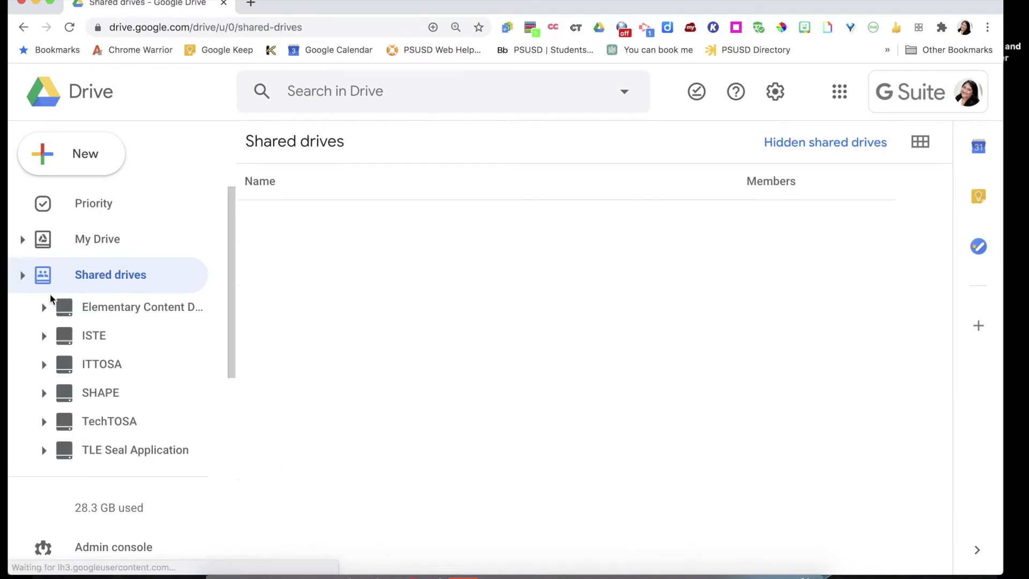
left_click(35, 281)
left_click(23, 276)
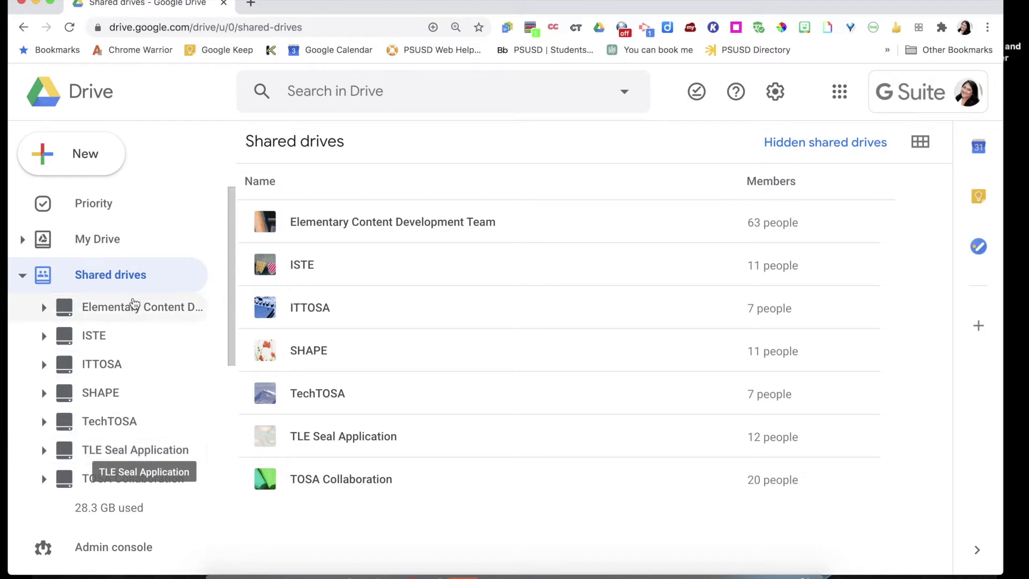
left_click(97, 241)
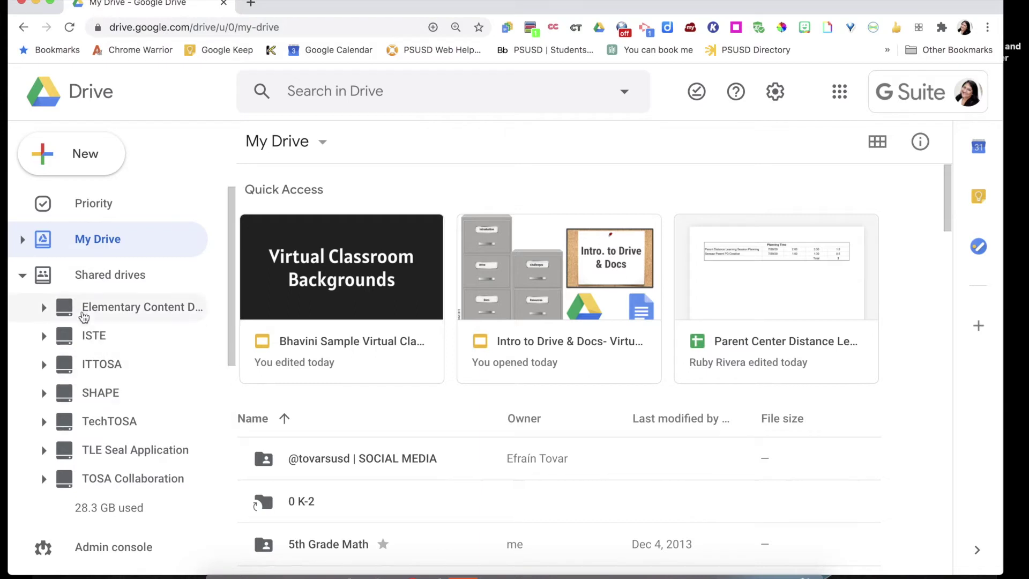
left_click(22, 275)
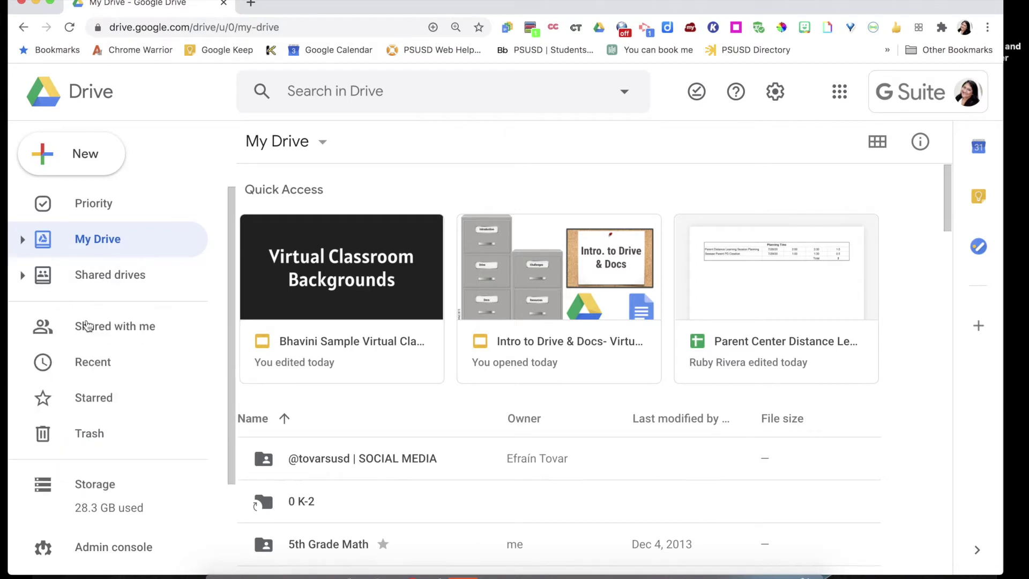
Browse the Shared with me list, then open the Recent page of today's and yesterday's files
left_click(111, 328)
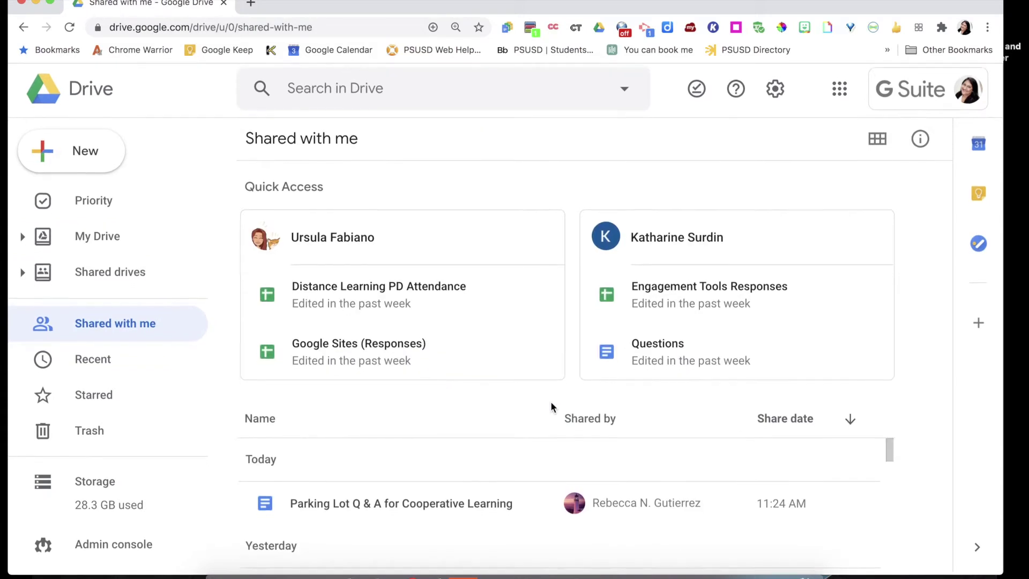
scroll(622, 462, "down", 10)
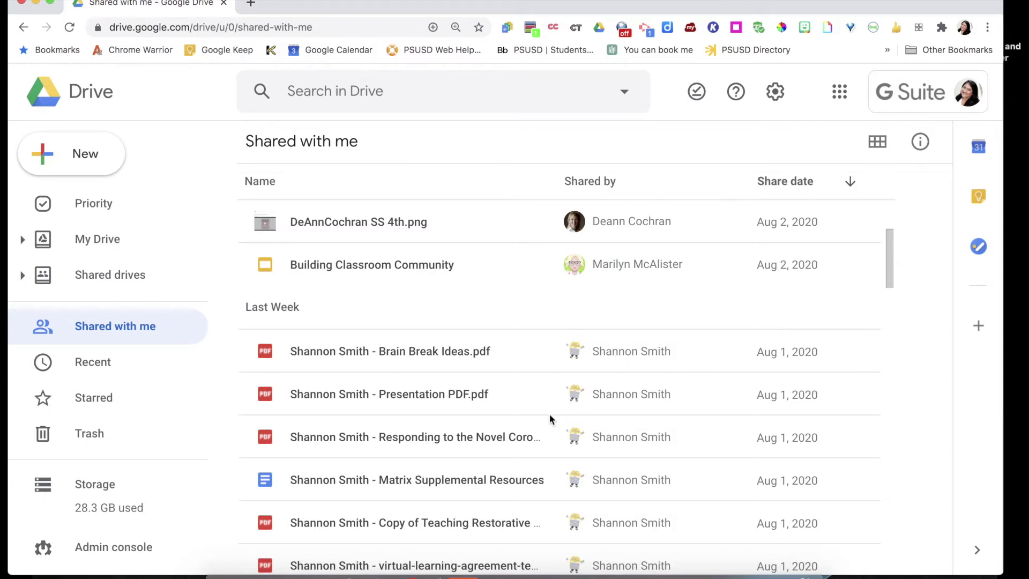
scroll(451, 457, "down", 3)
scroll(451, 456, "down", 5)
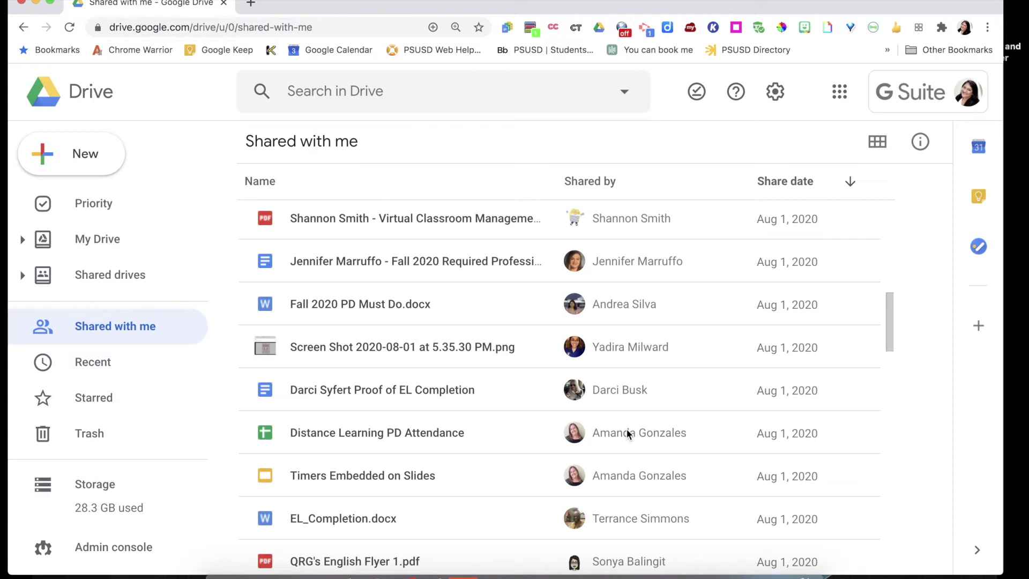
left_click(100, 366)
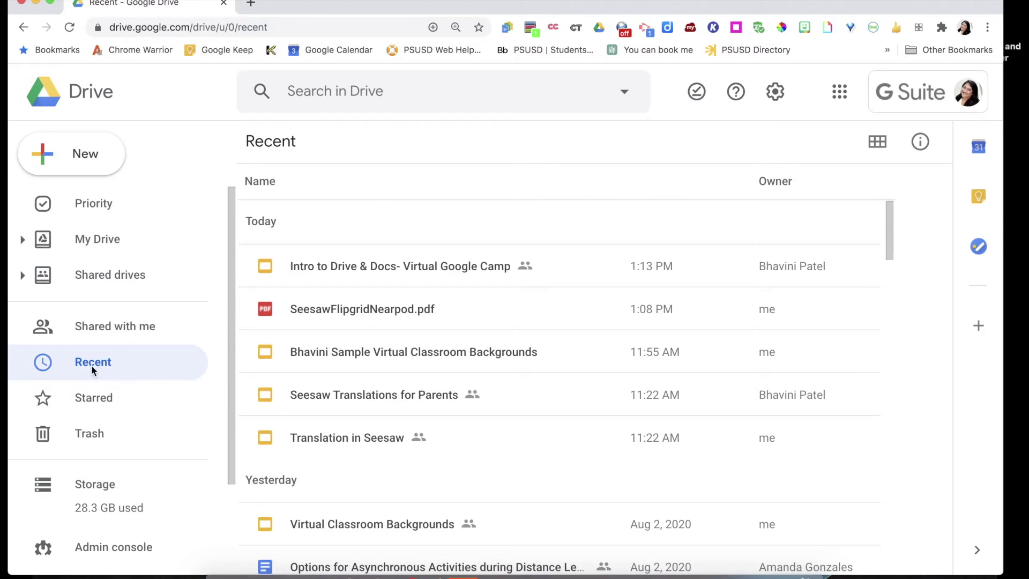
Browse the Starred folders and files, then return to the My Drive list
left_click(92, 406)
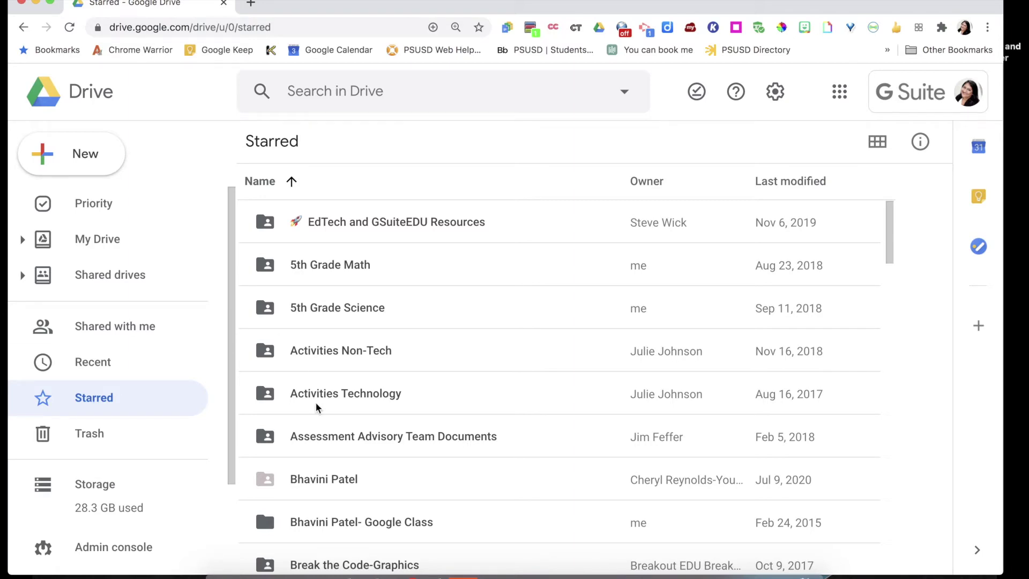
scroll(316, 407, "down", 5)
scroll(316, 406, "down", 15)
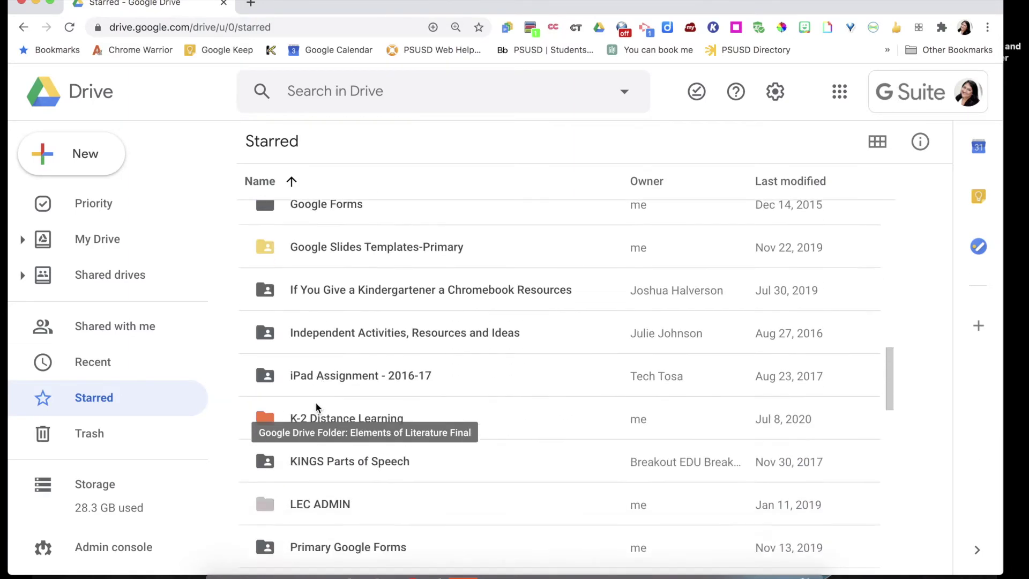
scroll(317, 403, "down", 4)
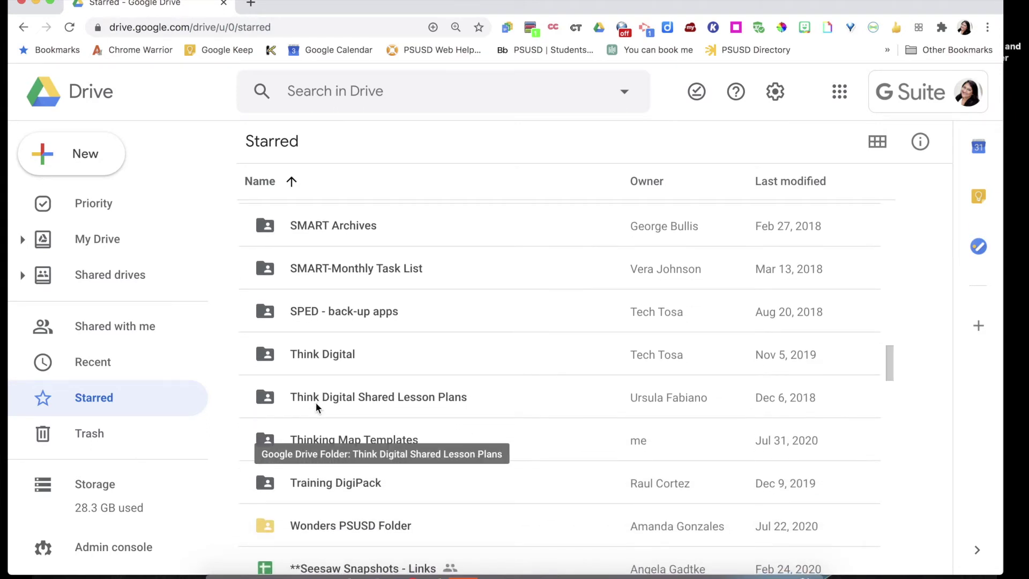
scroll(316, 407, "down", 4)
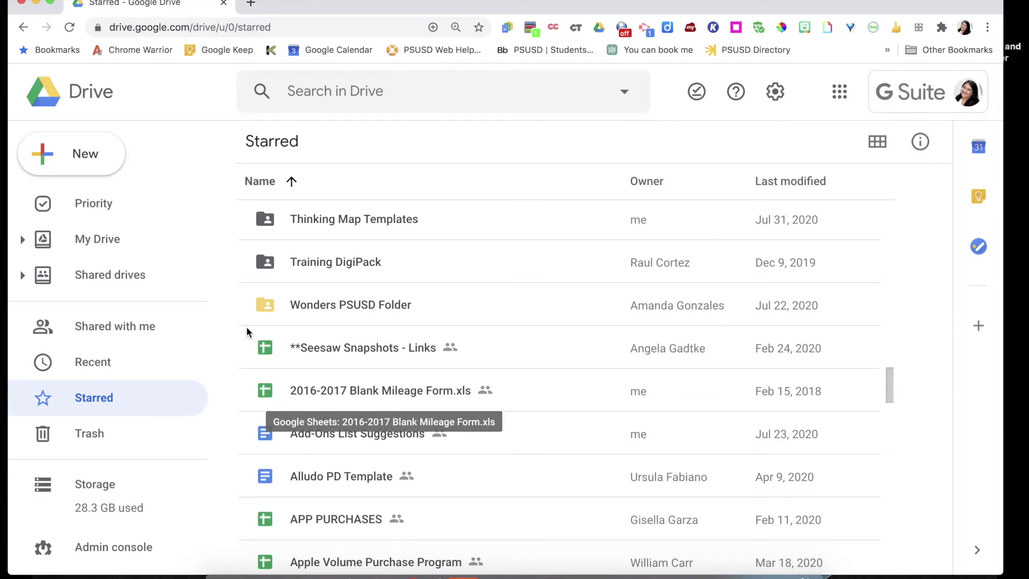
left_click(95, 241)
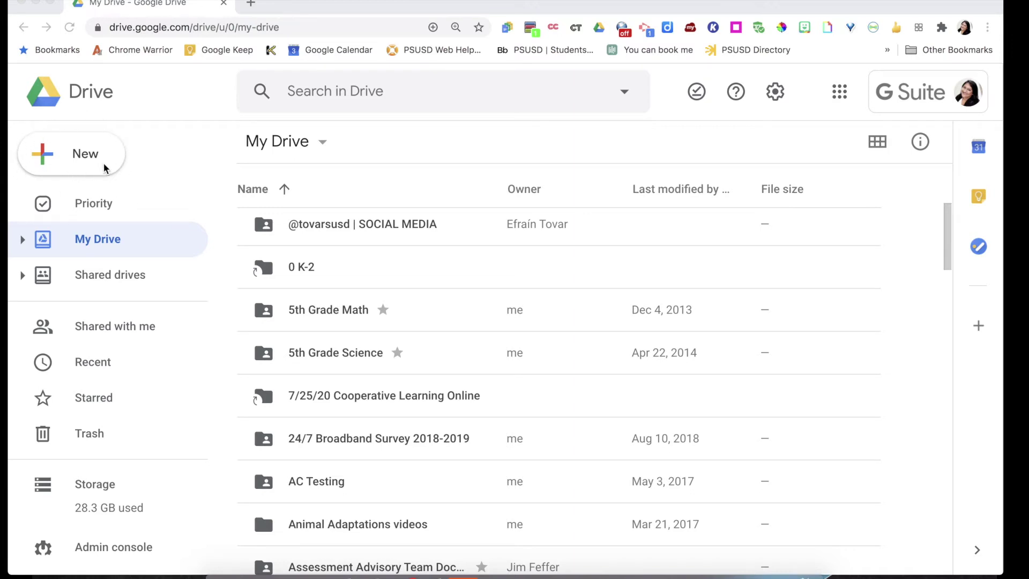
From the New menu, choose File upload to bring up the computer's file picker
left_click(76, 157)
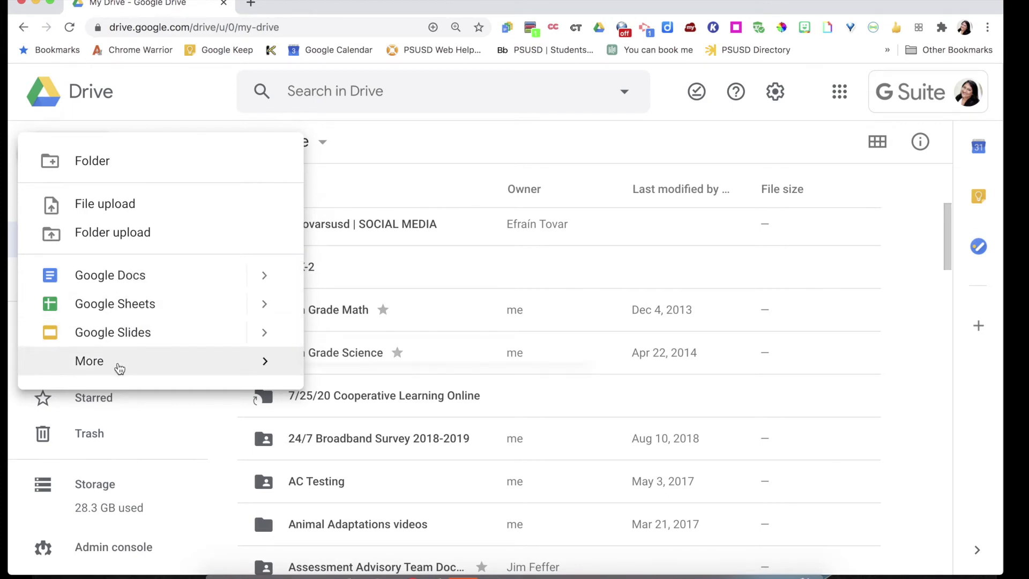
mouse_move(133, 366)
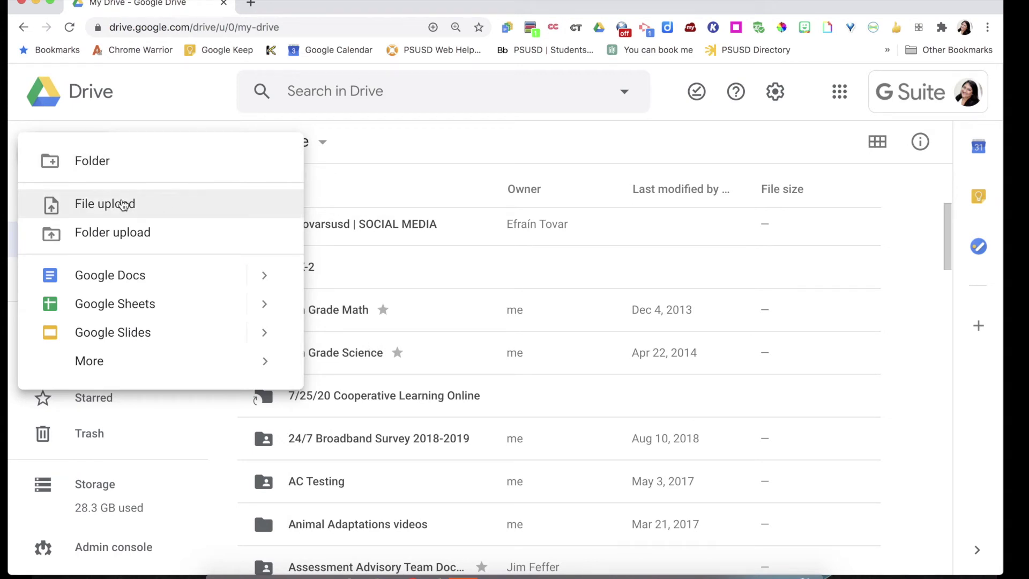
left_click(124, 204)
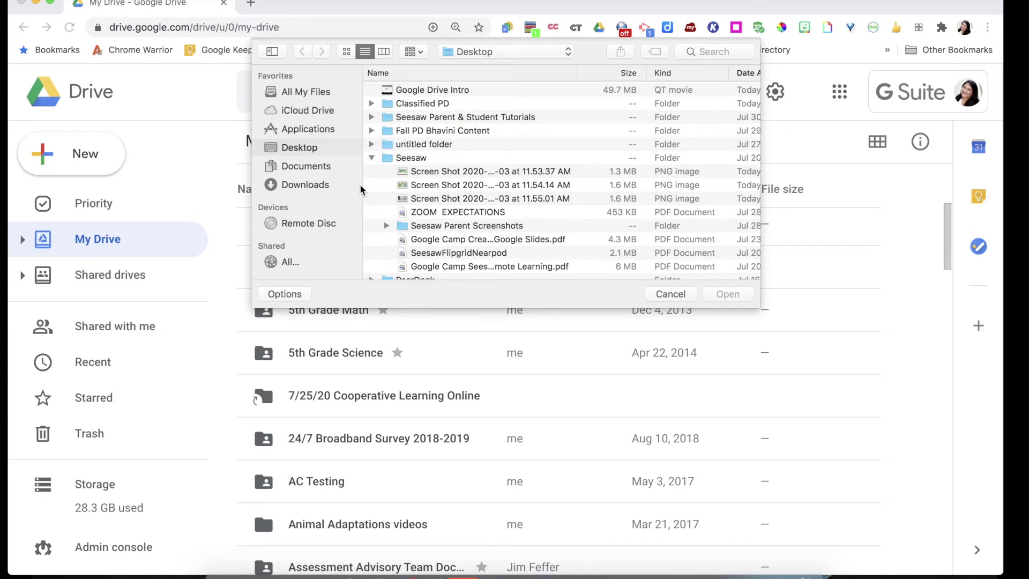
Upload SeesawFlipgridNearpod.pdf from the Desktop's Seesaw folder into My Drive
scroll(429, 196, "down", 3)
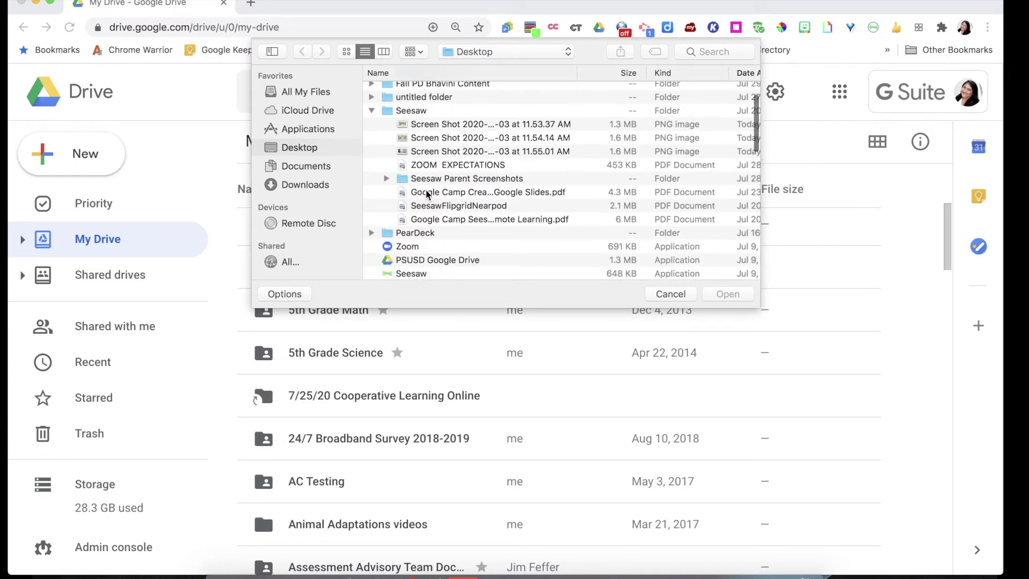
left_click(461, 208)
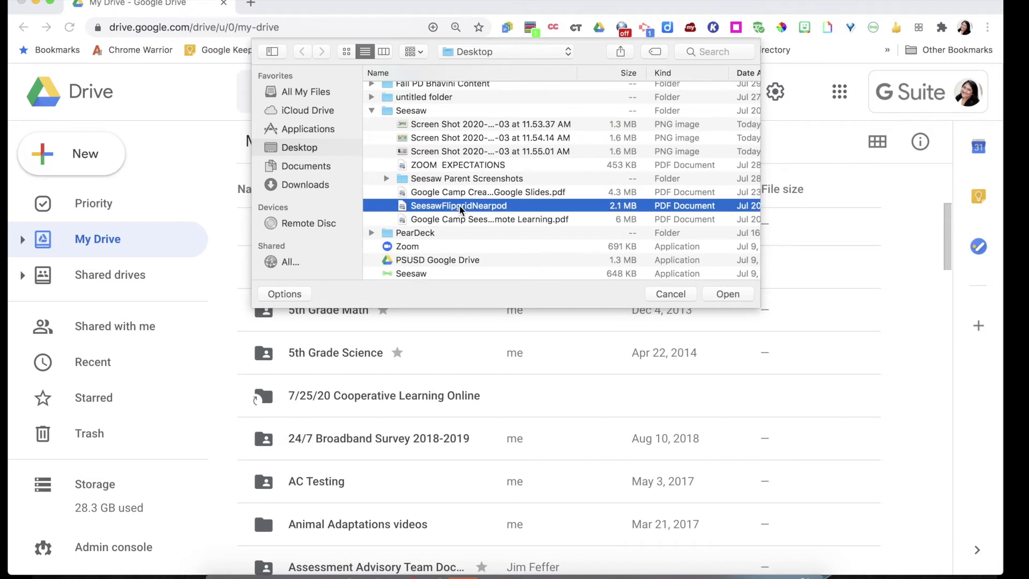
left_click(728, 294)
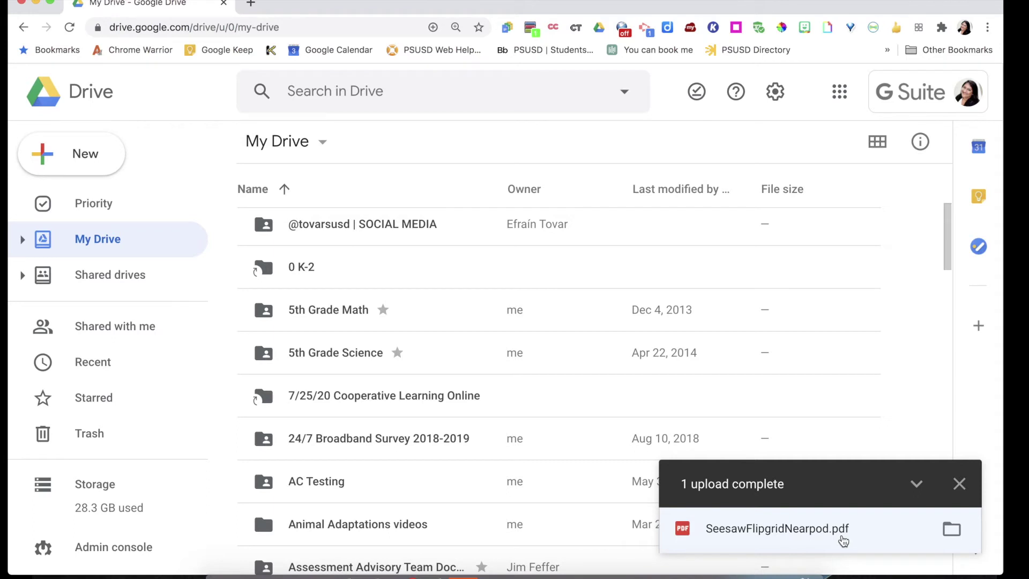
left_click(791, 534)
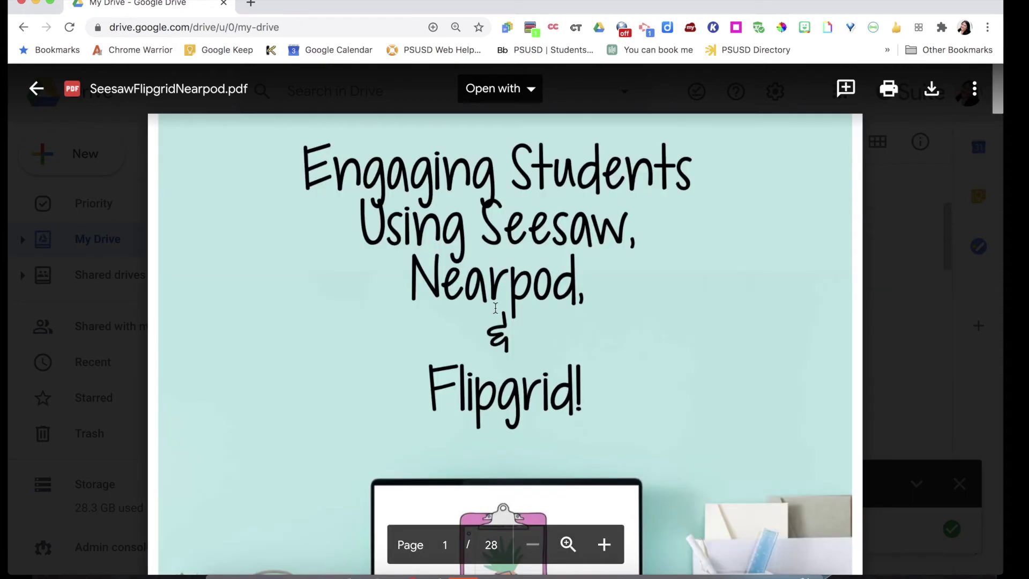
scroll(705, 335, "down", 10)
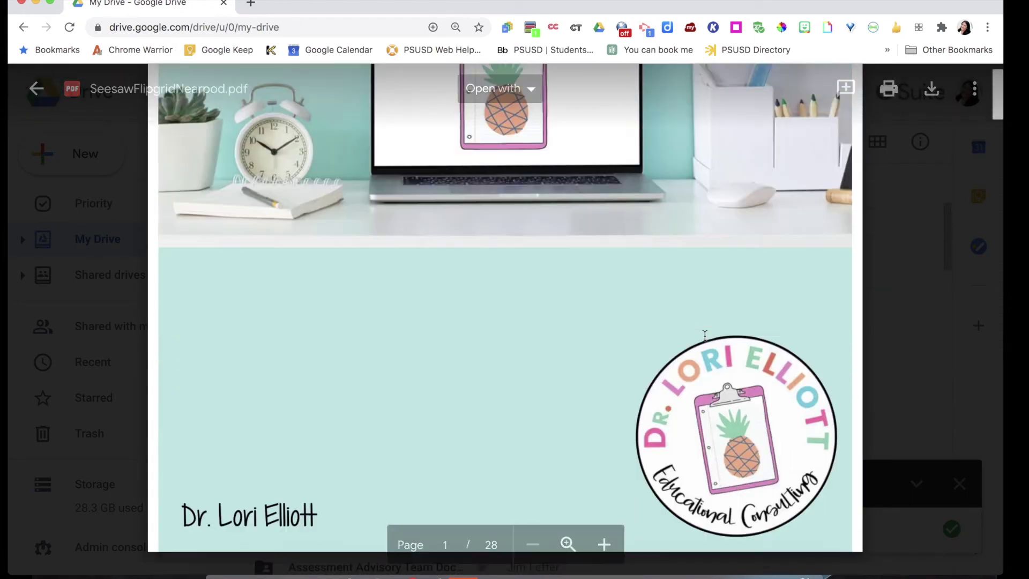
scroll(705, 335, "down", 15)
scroll(705, 336, "up", 20)
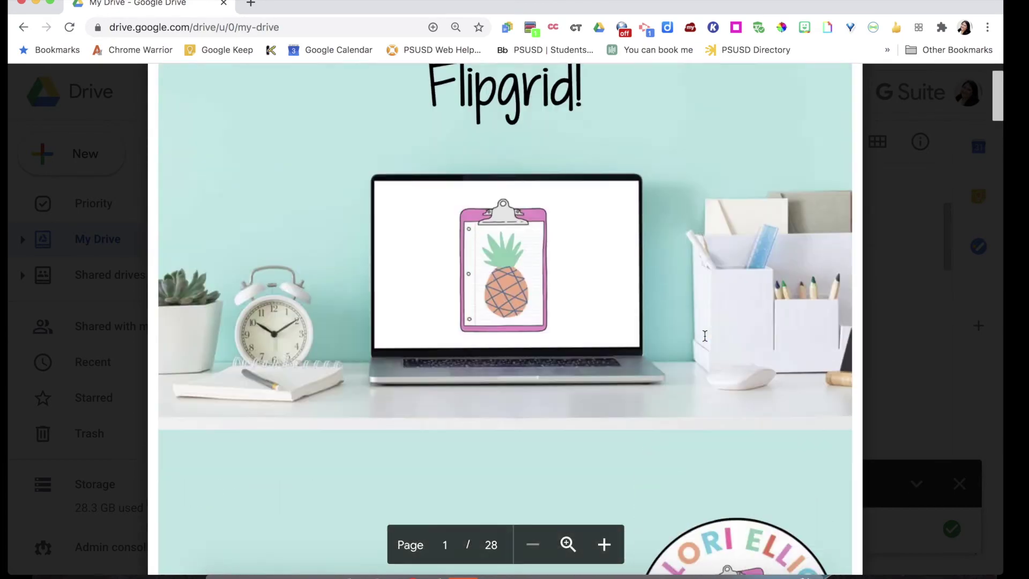
scroll(705, 335, "up", 5)
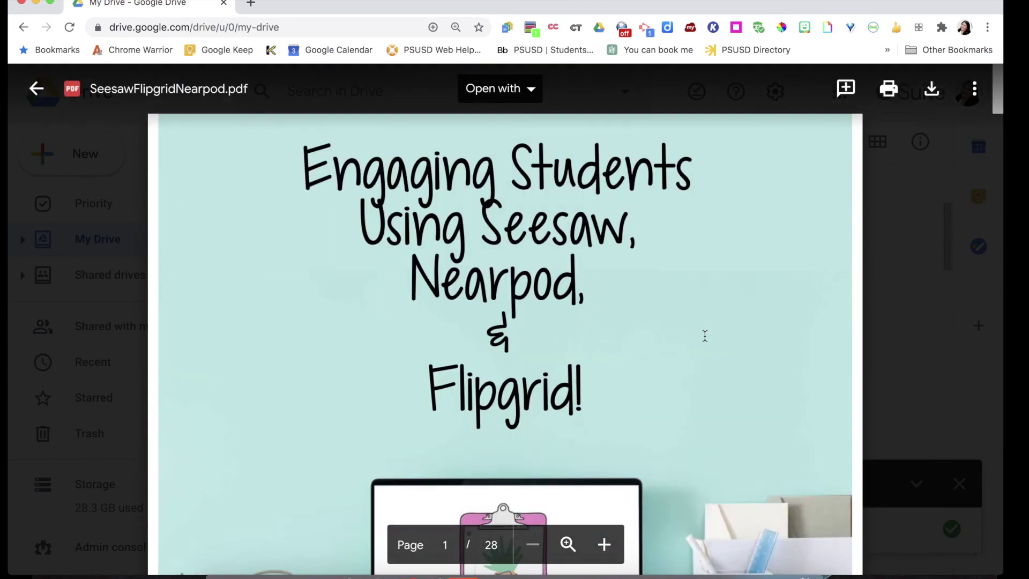
left_click(36, 89)
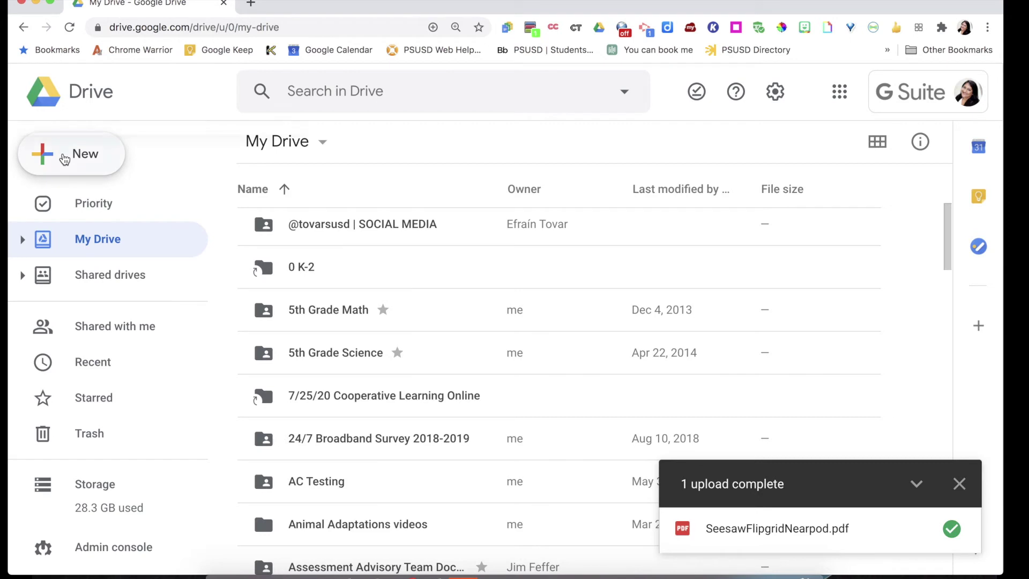
left_click(65, 159)
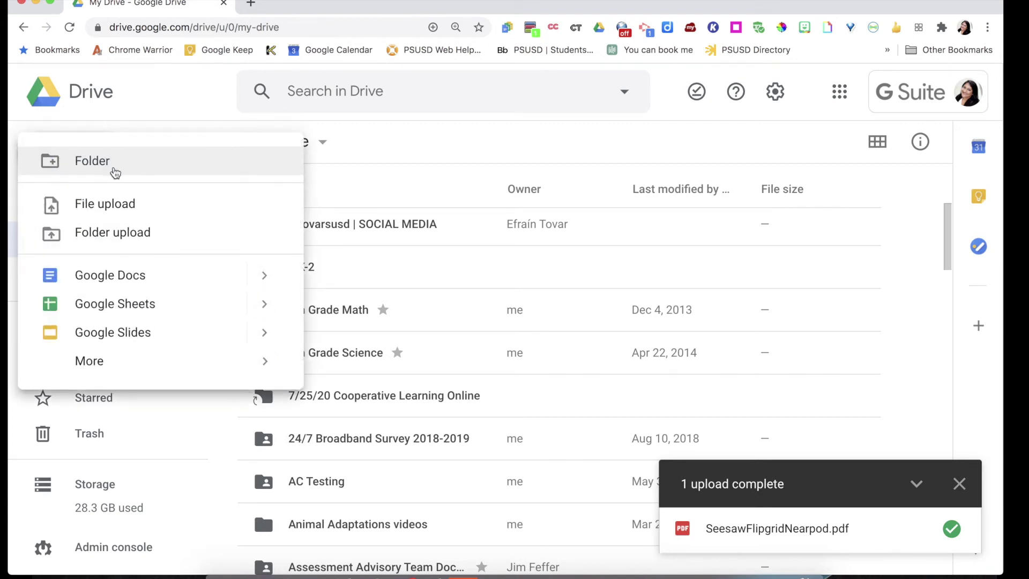
Create a folder named CYES in My Drive, open it, and bring up its folder menu
left_click(137, 167)
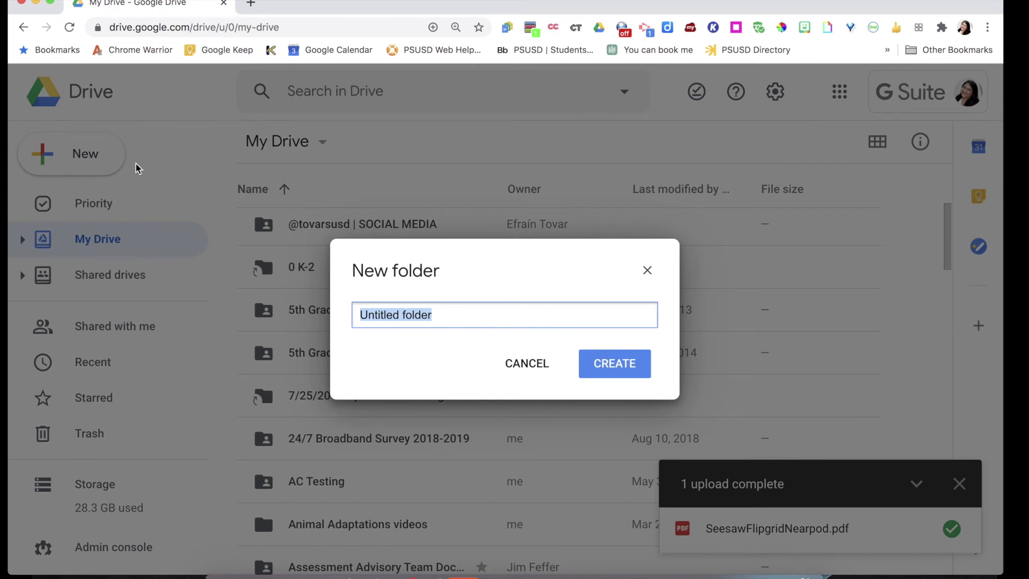
type("CYES")
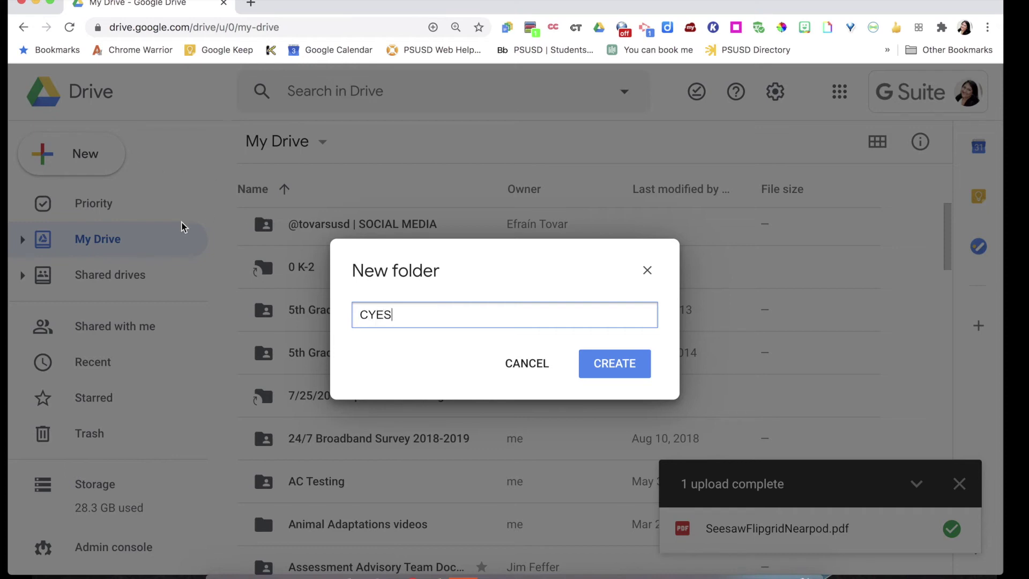
left_click(610, 368)
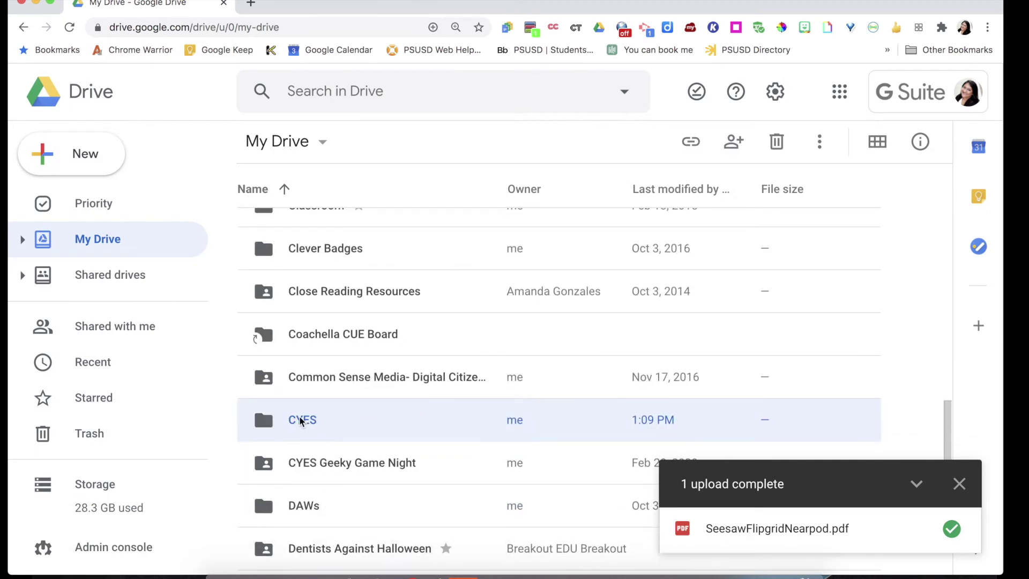
double_click(300, 420)
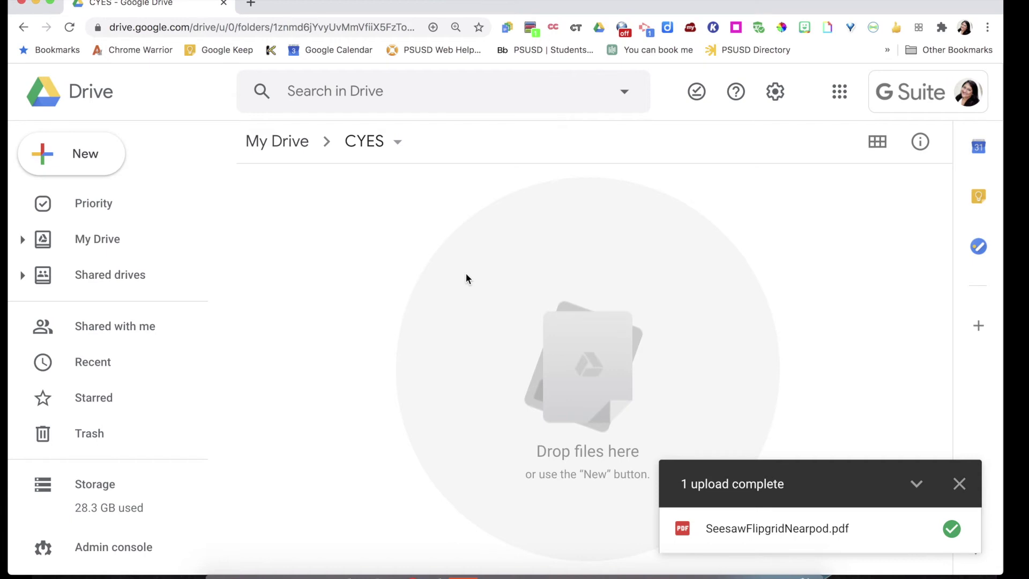
left_click(380, 152)
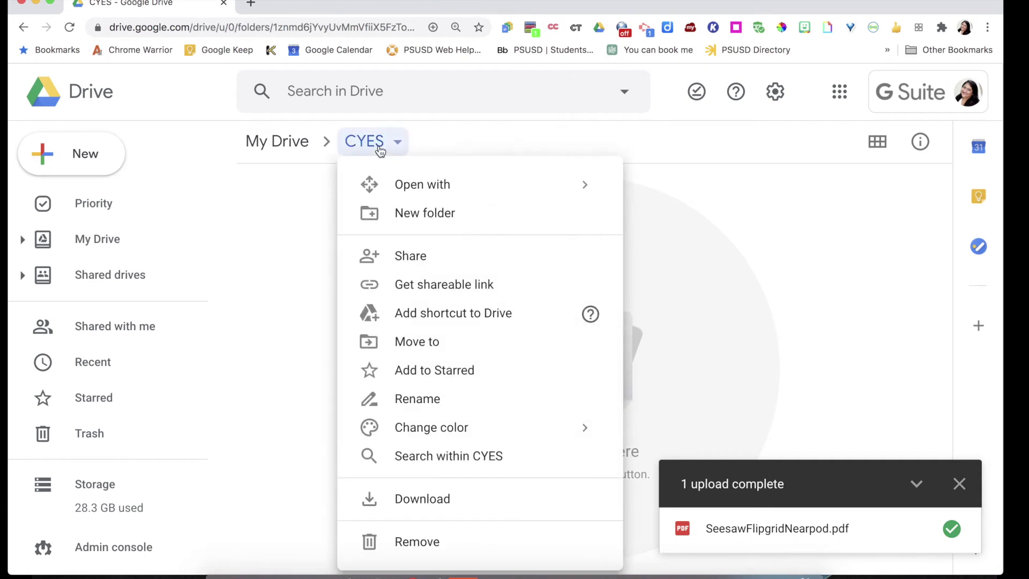
Open sharing for CYES and add the colleague as a recipient
left_click(416, 262)
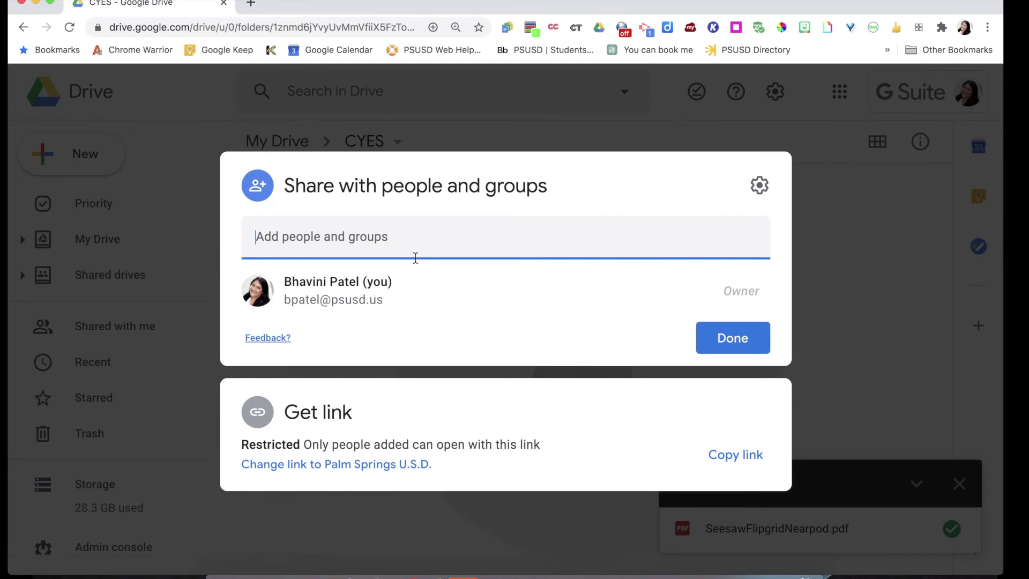
type("ma")
key("BackSpace")
key("BackSpace")
type("aga")
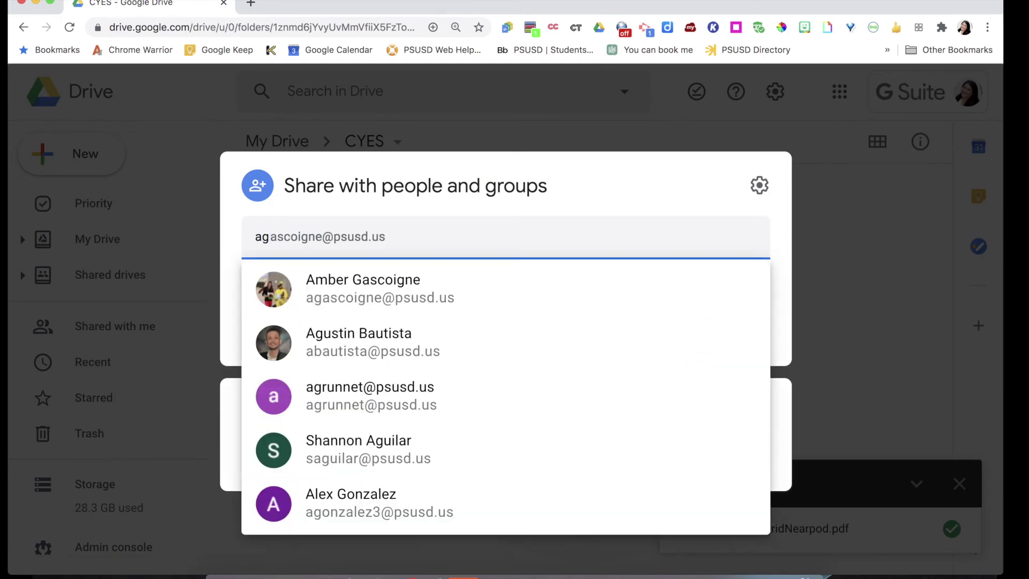
left_click(404, 299)
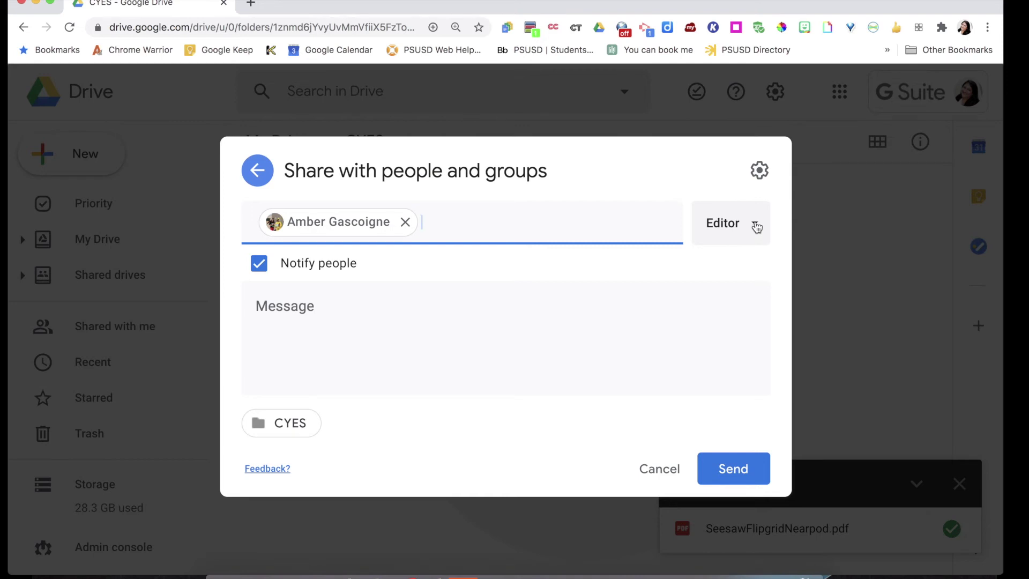
Keep Editor access with Notify people checked and send the CYES invitation
left_click(756, 228)
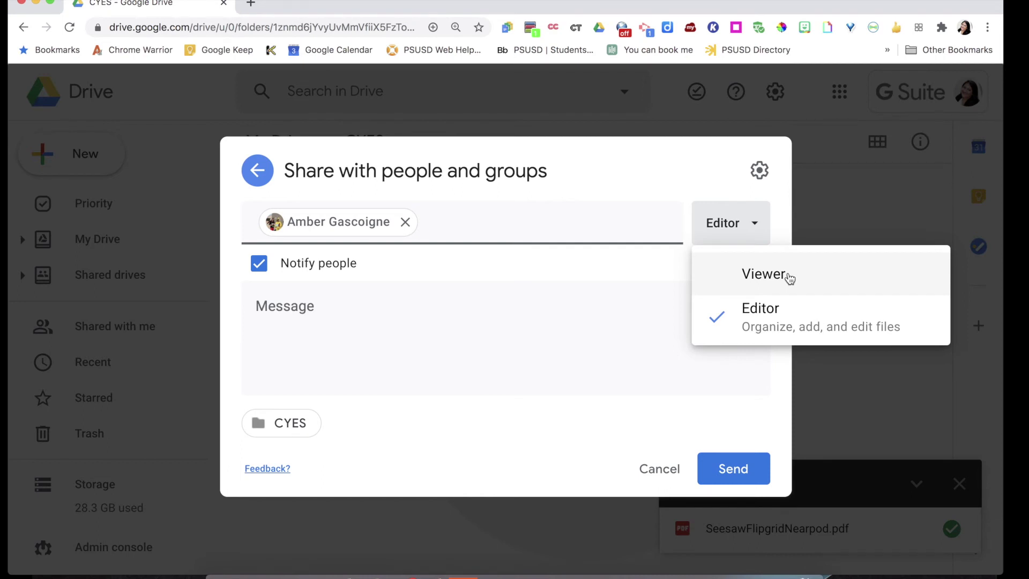
left_click(548, 287)
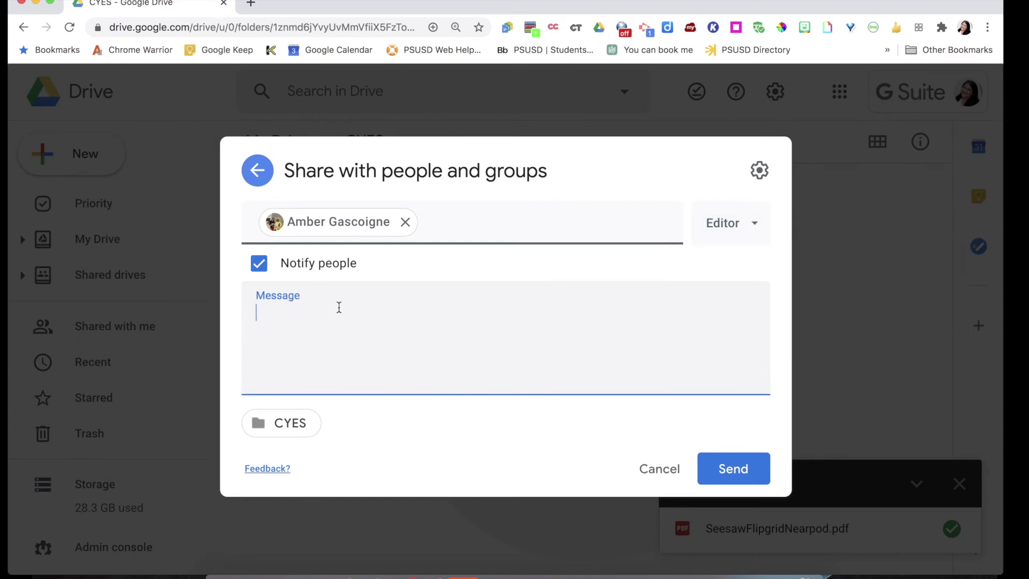
left_click(258, 263)
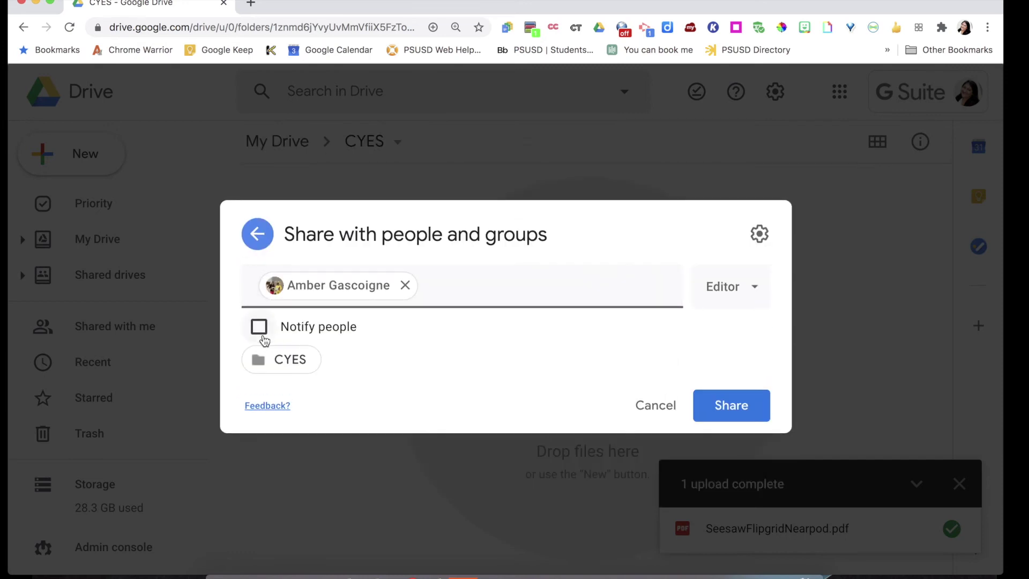
left_click(259, 327)
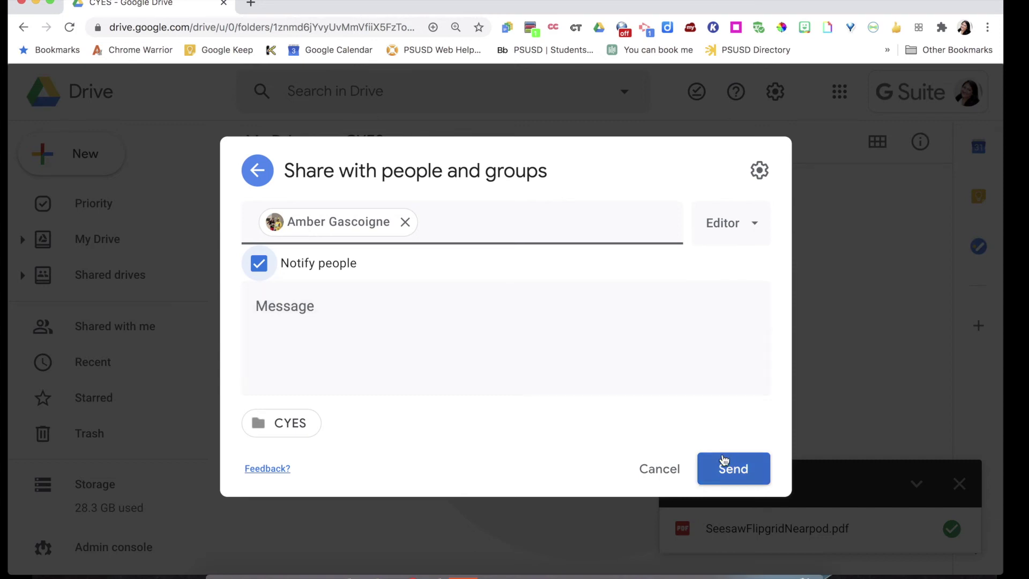
left_click(652, 471)
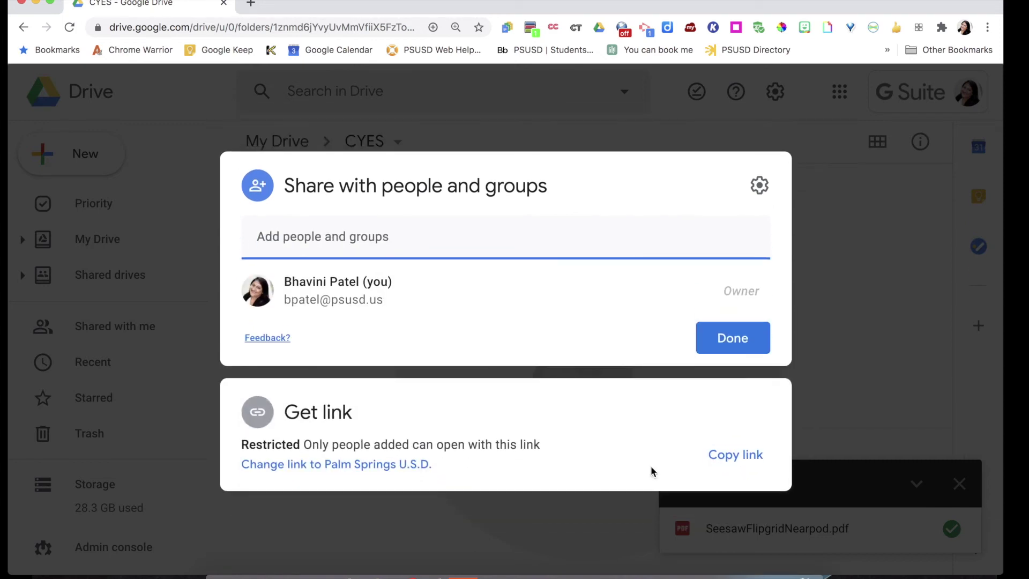
left_click(494, 130)
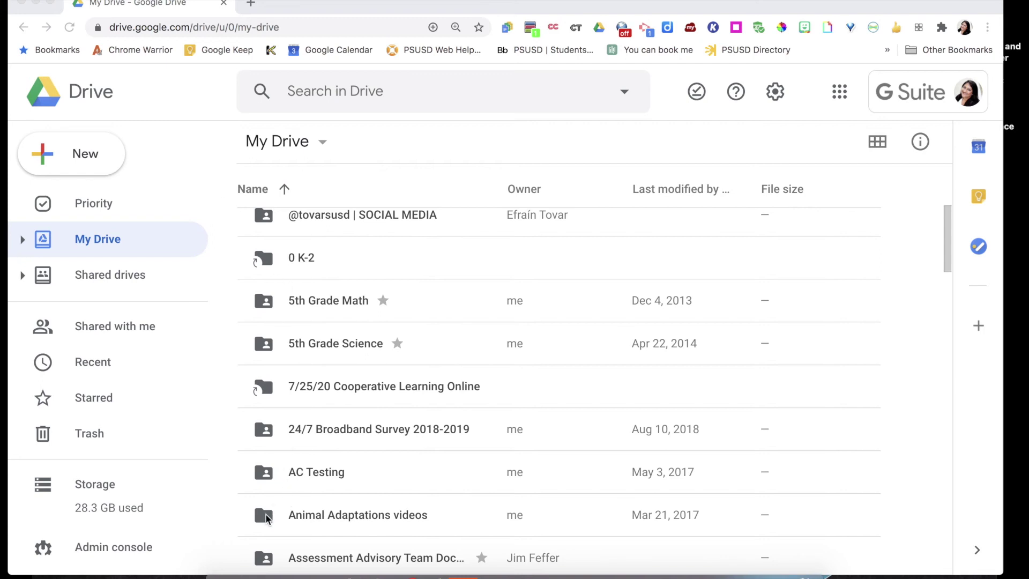
Change the Animal Adaptations videos folder color to Denim
right_click(267, 518)
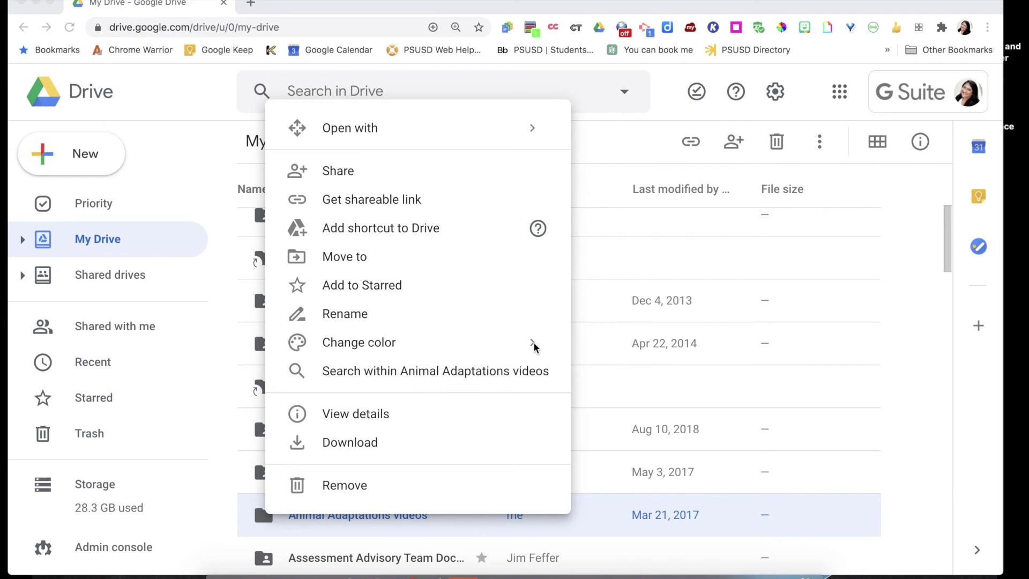
mouse_move(533, 345)
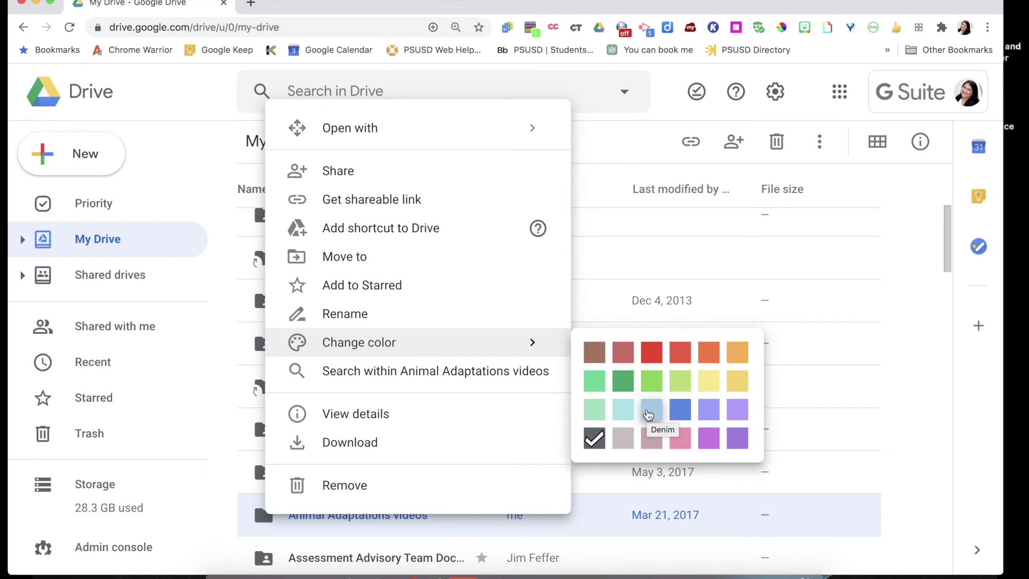
left_click(649, 414)
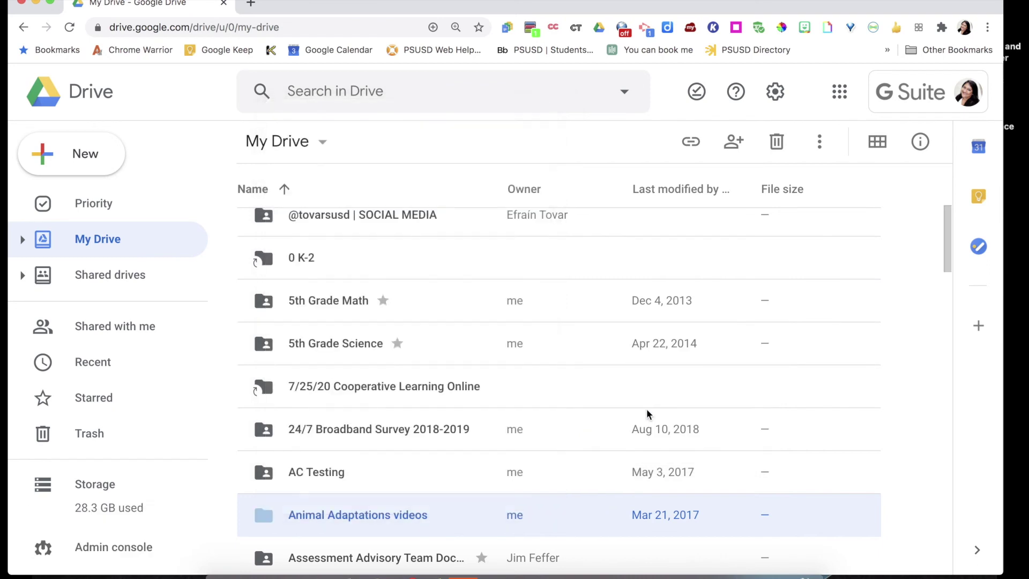
left_click(316, 544)
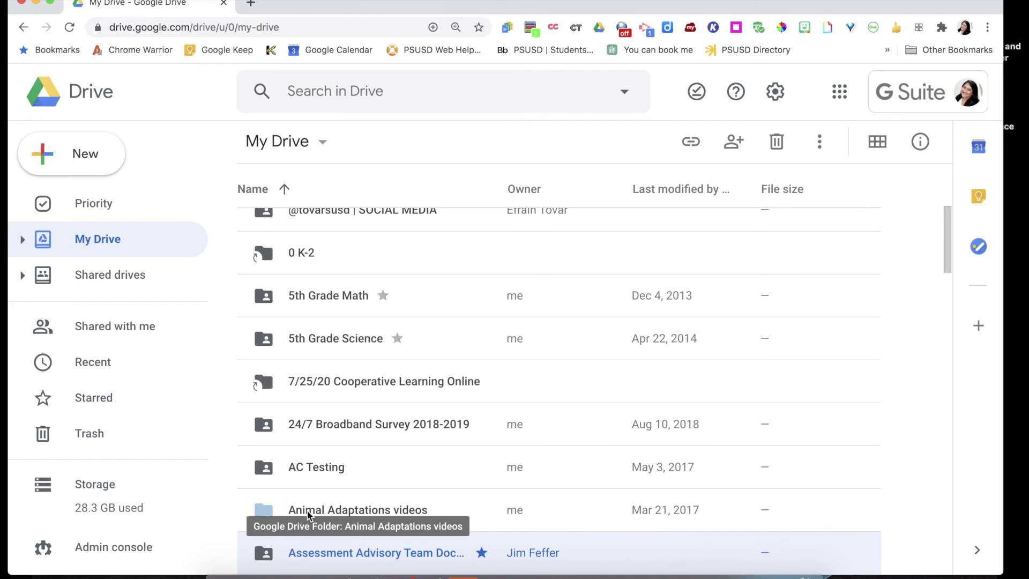
Browse the shared drives list, then go to Shared with me
scroll(307, 510, "down", 5)
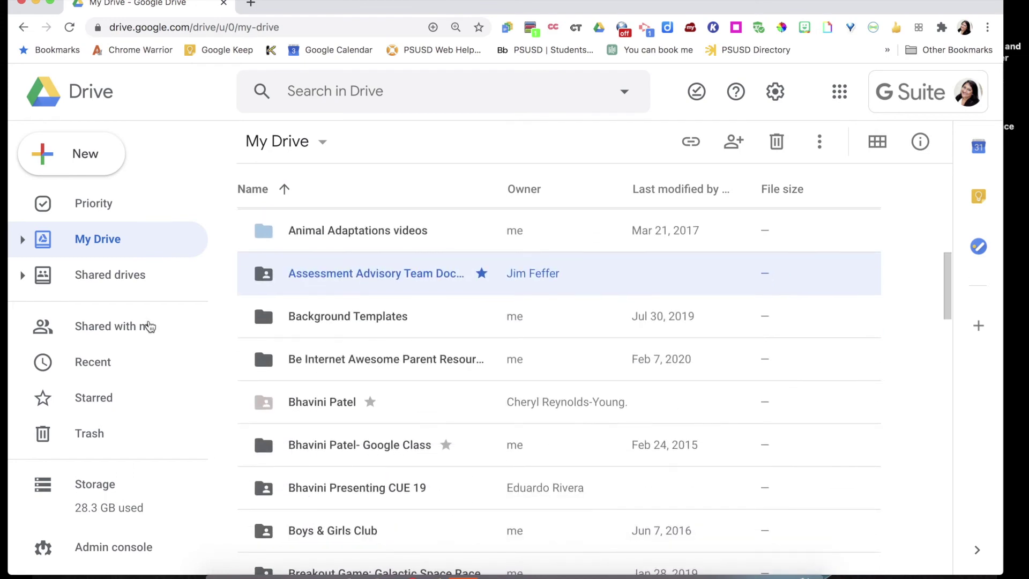
left_click(129, 275)
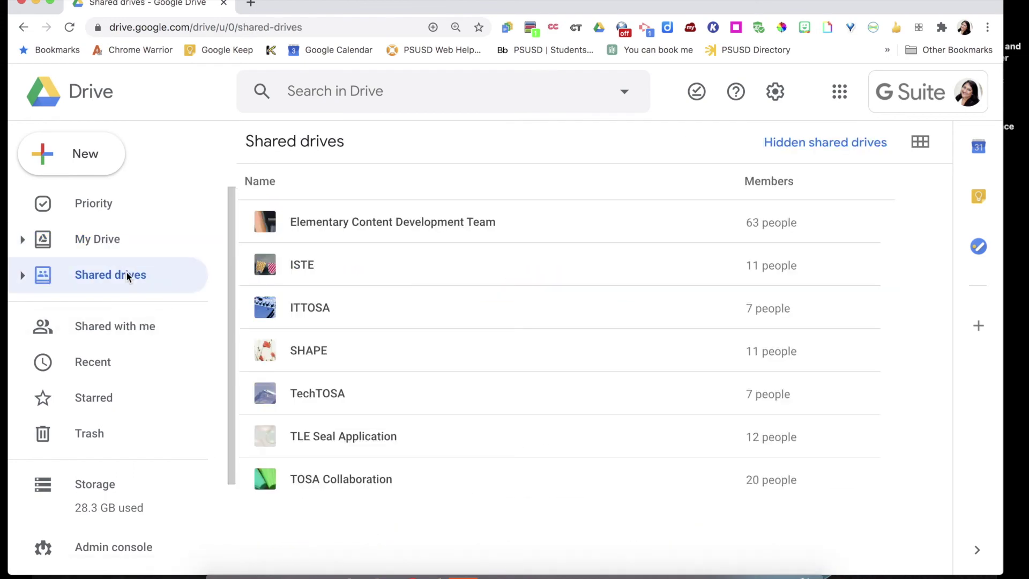
left_click(23, 275)
left_click(22, 275)
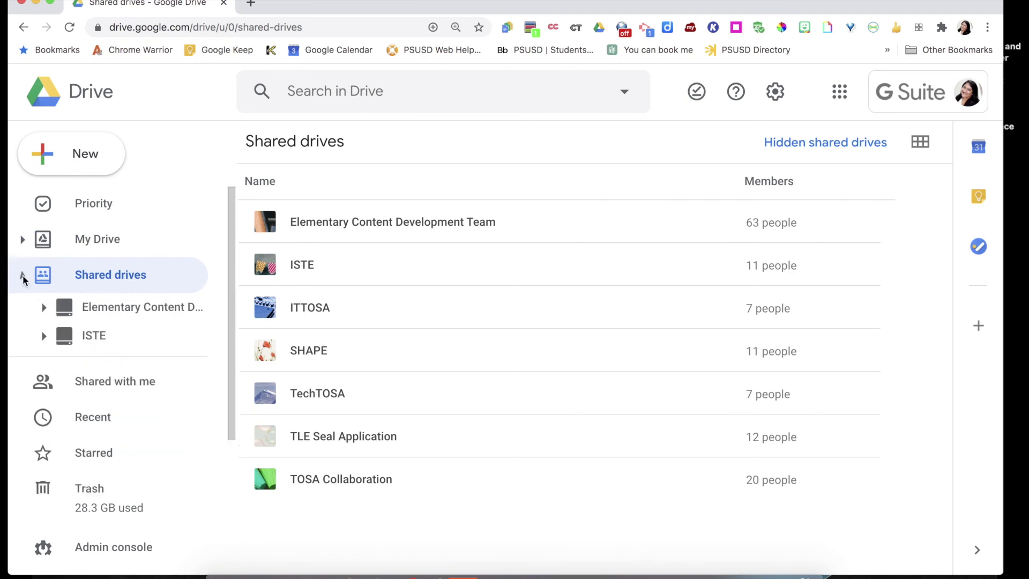
left_click(87, 325)
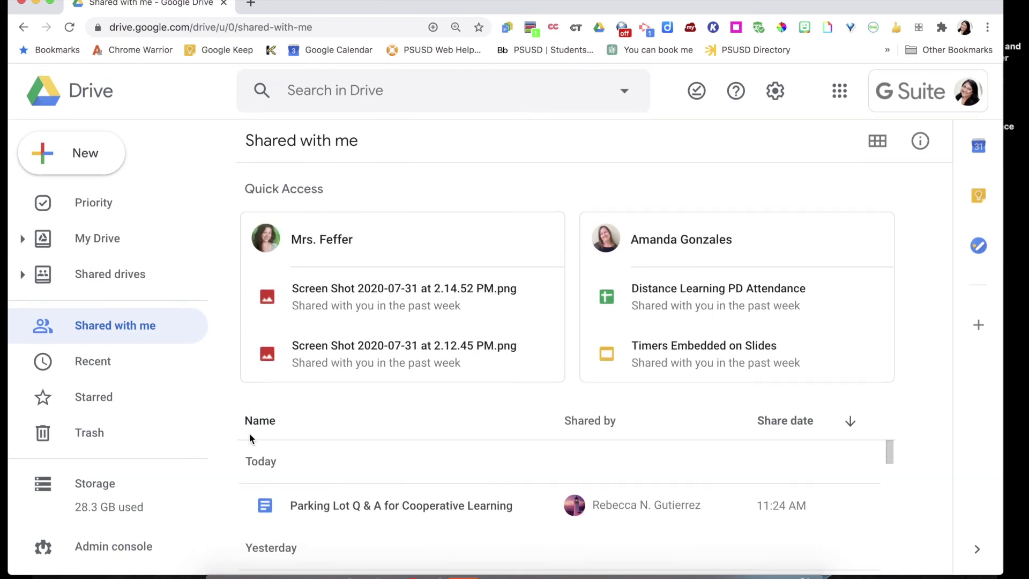
Add a My Drive shortcut to the Parking Lot Q & A for Cooperative Learning document
scroll(336, 502, "down", 5)
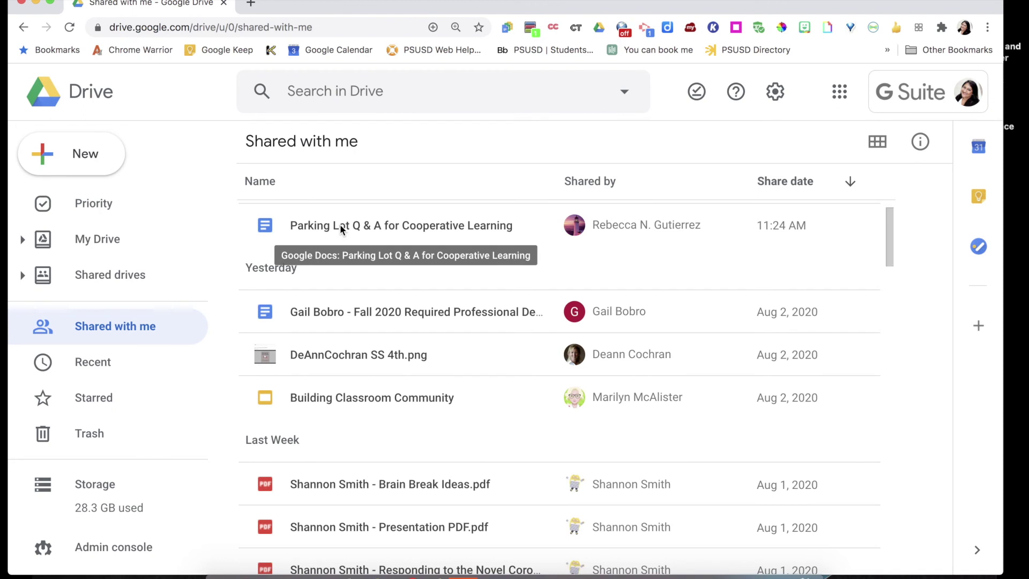
left_click(340, 224)
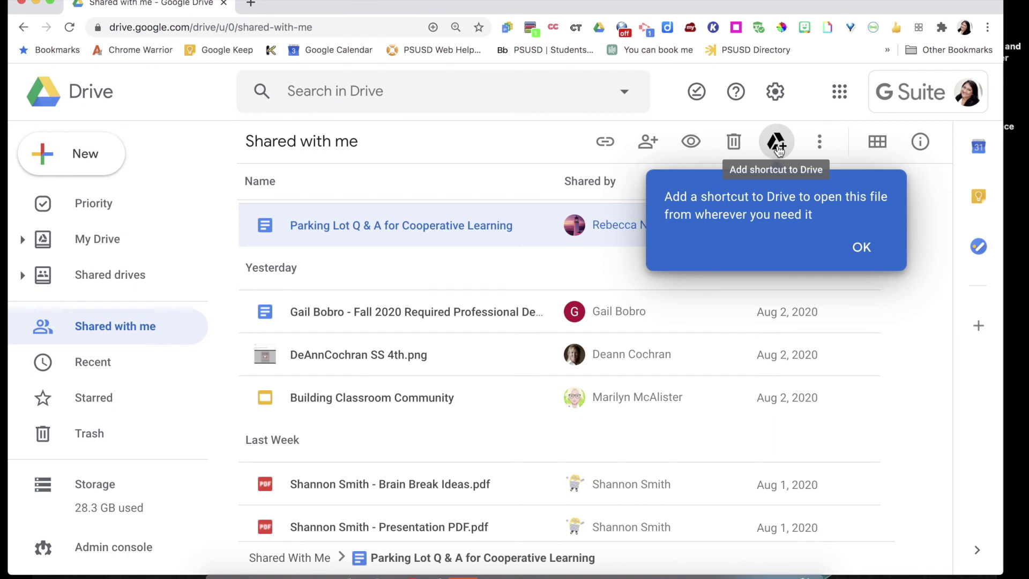
left_click(777, 143)
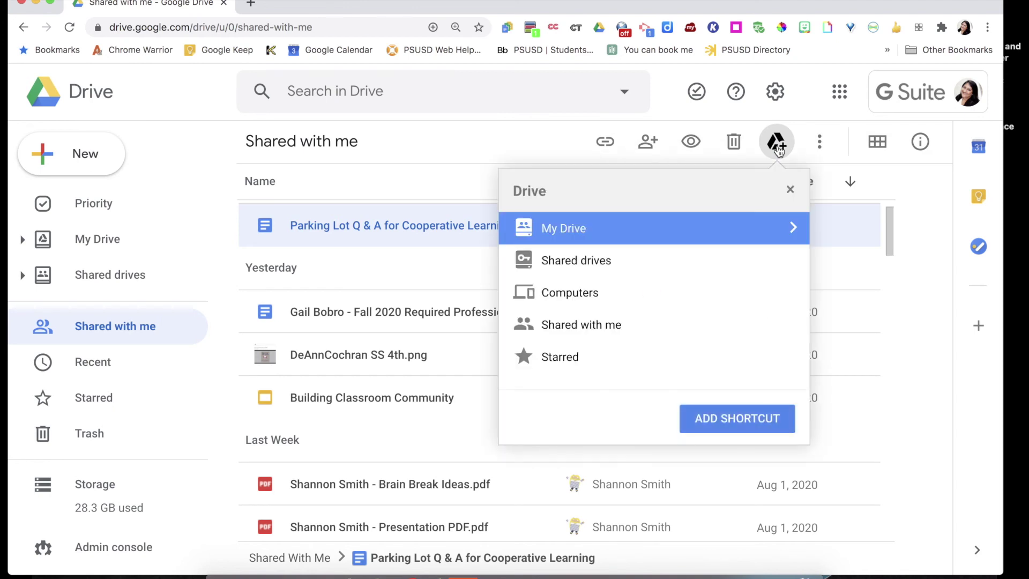
left_click(794, 229)
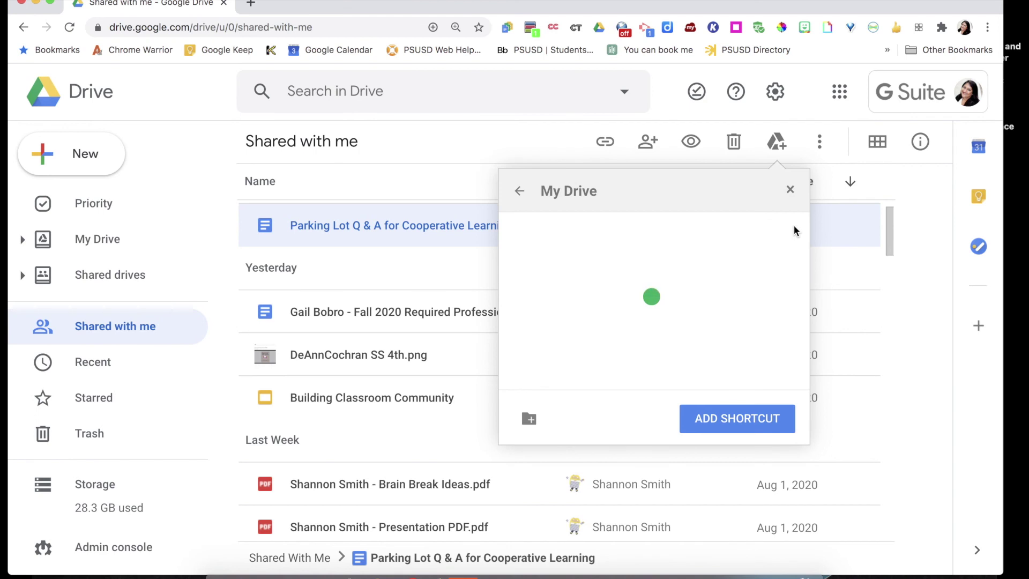
left_click(749, 423)
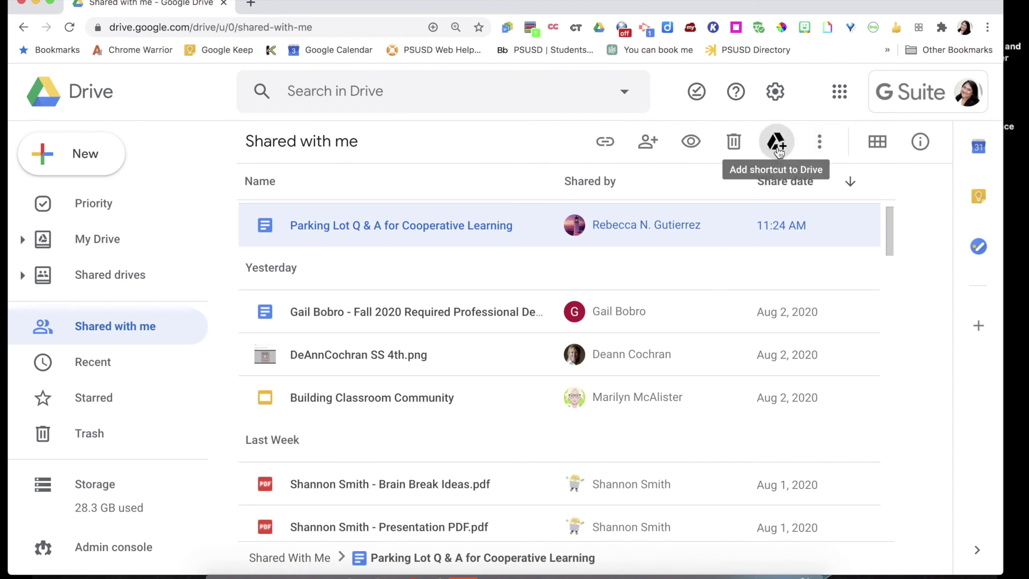
left_click(96, 242)
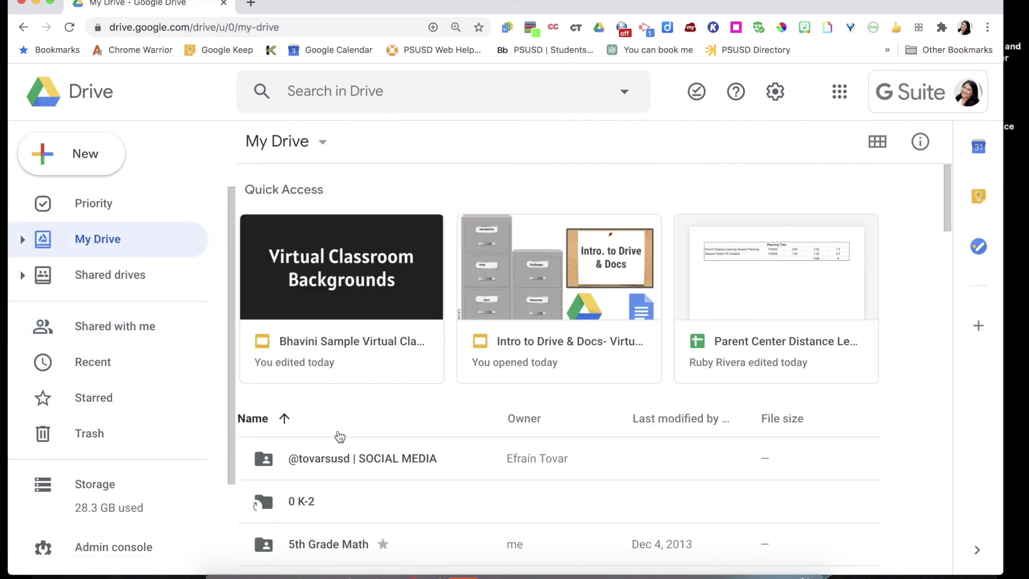
Open Move to for Animal Adaptations videos, then cancel, leaving it in My Drive
scroll(340, 435, "down", 2)
scroll(340, 435, "down", 5)
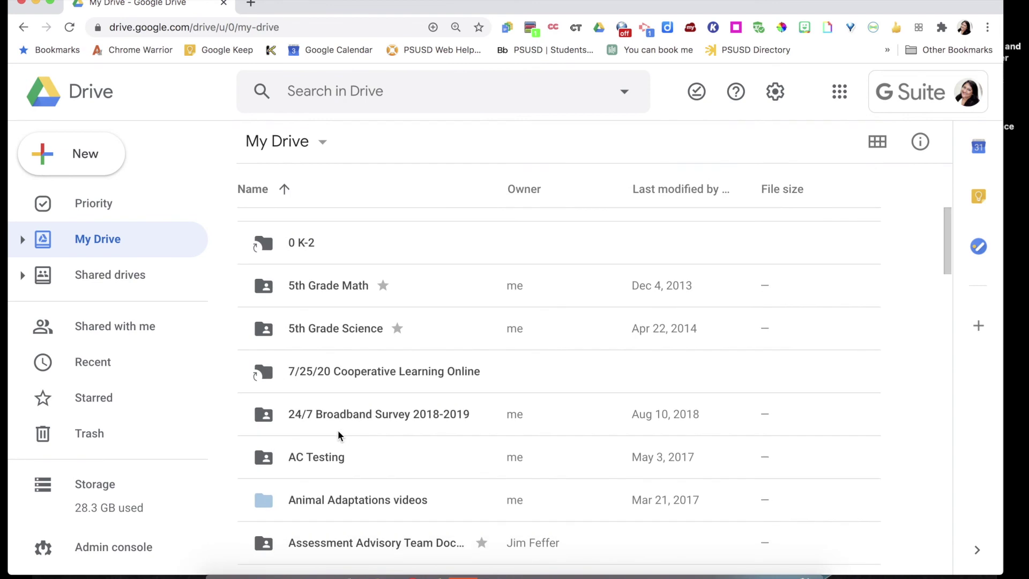
right_click(263, 430)
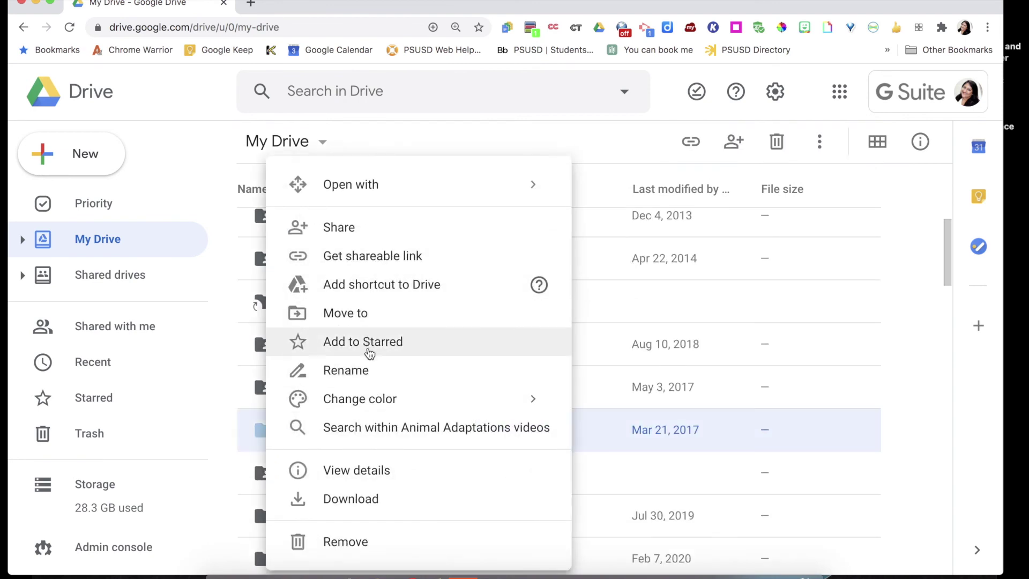
mouse_move(367, 405)
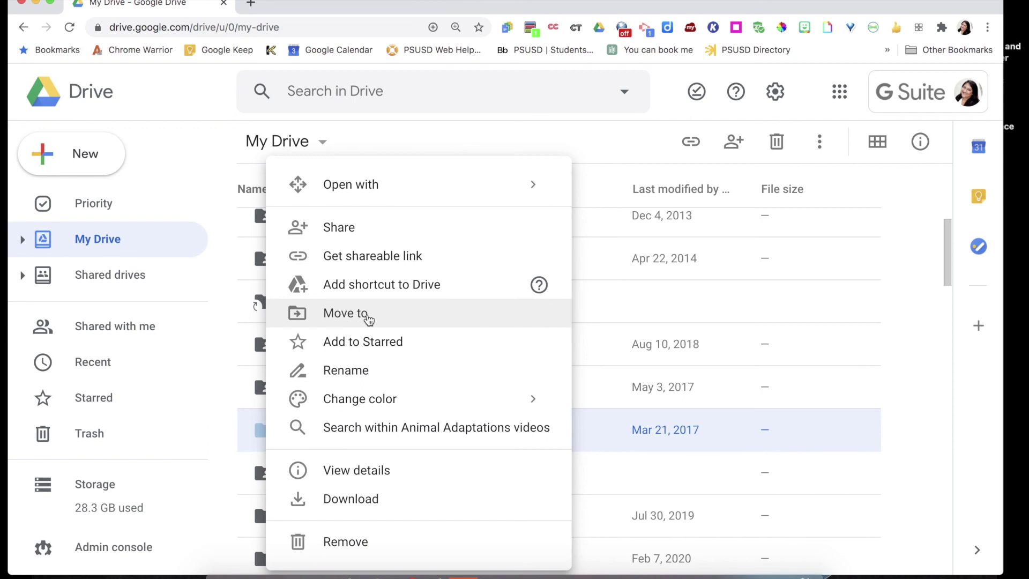
left_click(369, 320)
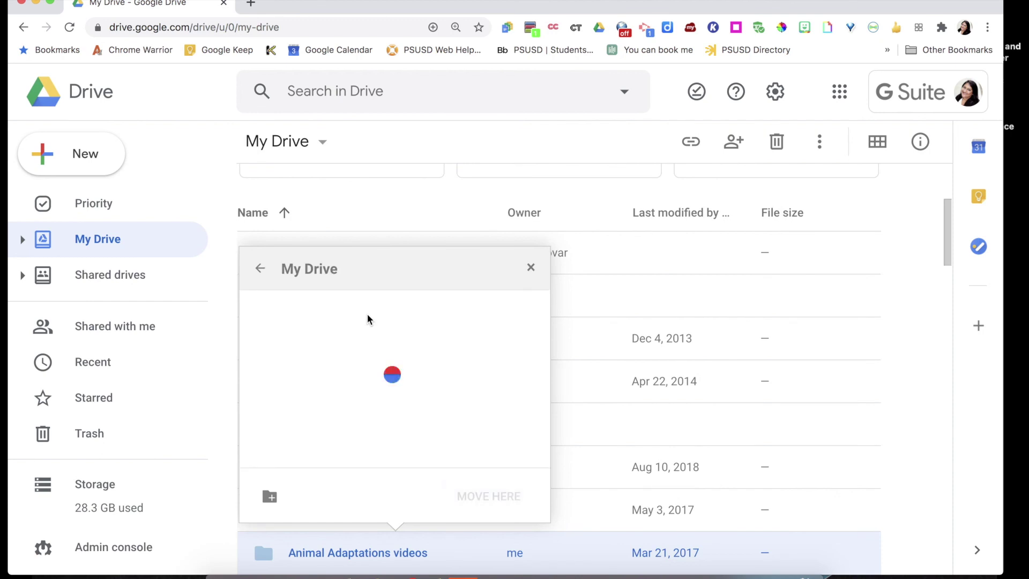
scroll(403, 433, "down", 5)
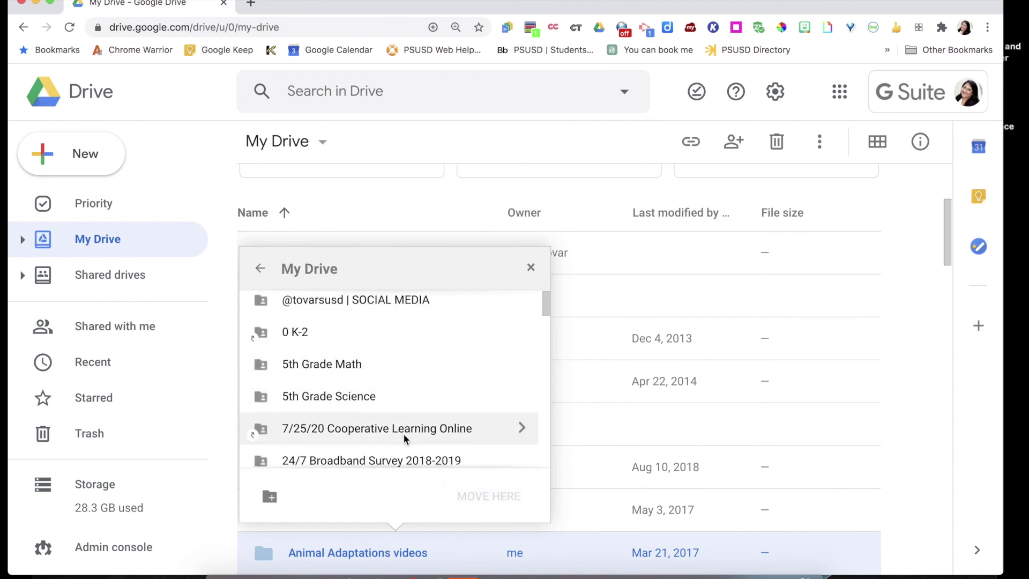
scroll(403, 433, "up", 3)
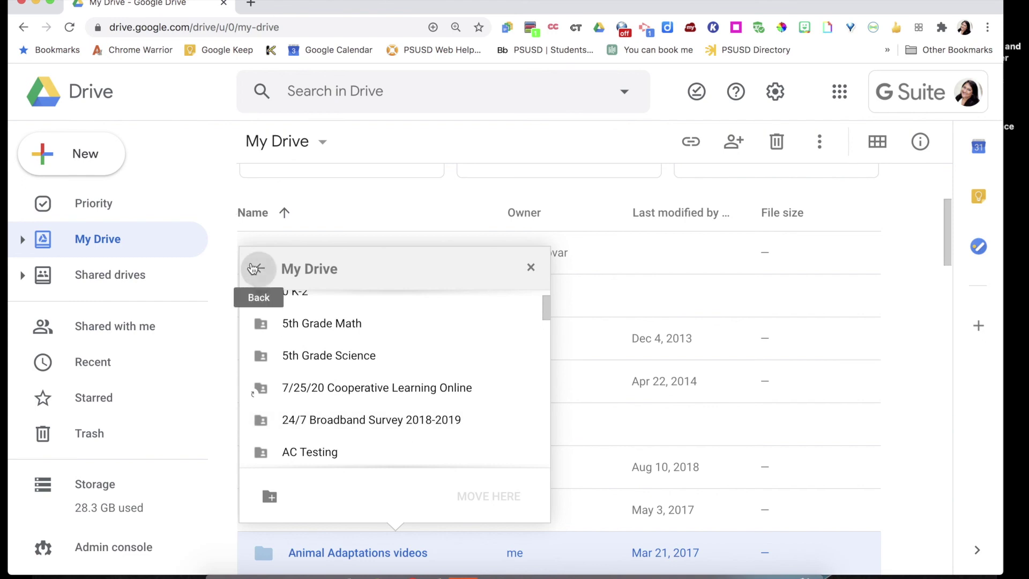
left_click(257, 267)
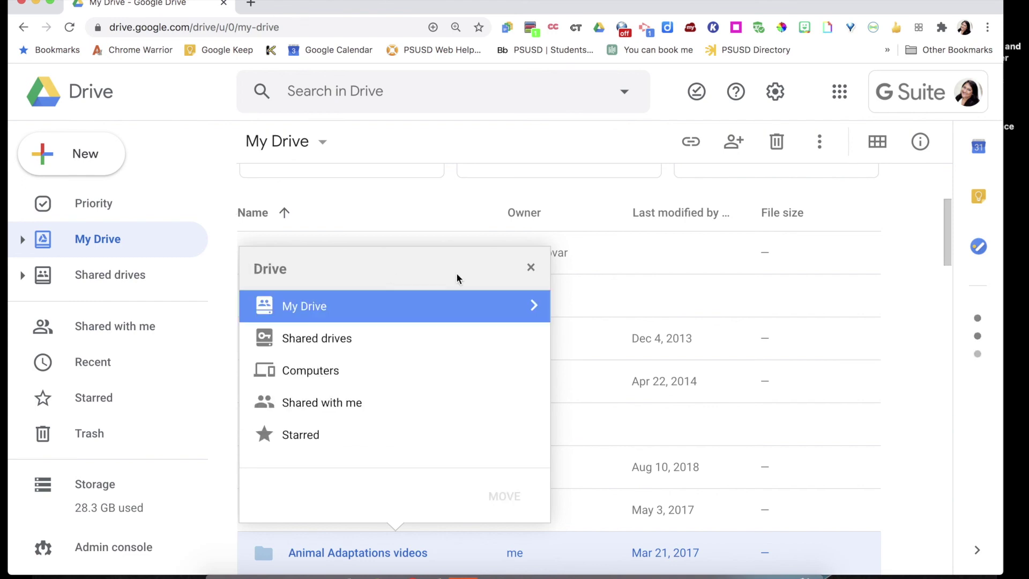
left_click(531, 267)
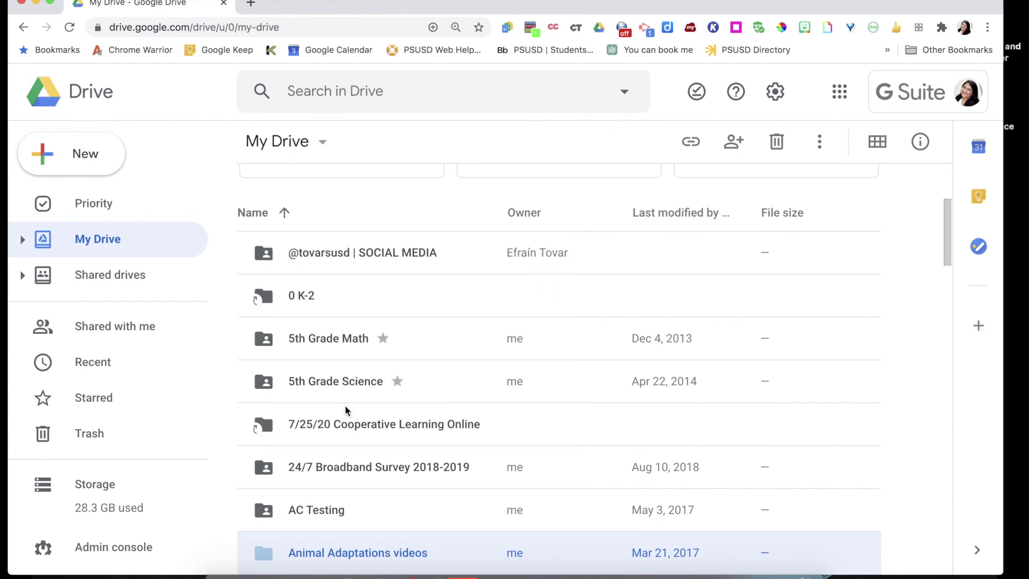
Rename the AC Testing folder to AC and dismiss the confirmation
right_click(320, 509)
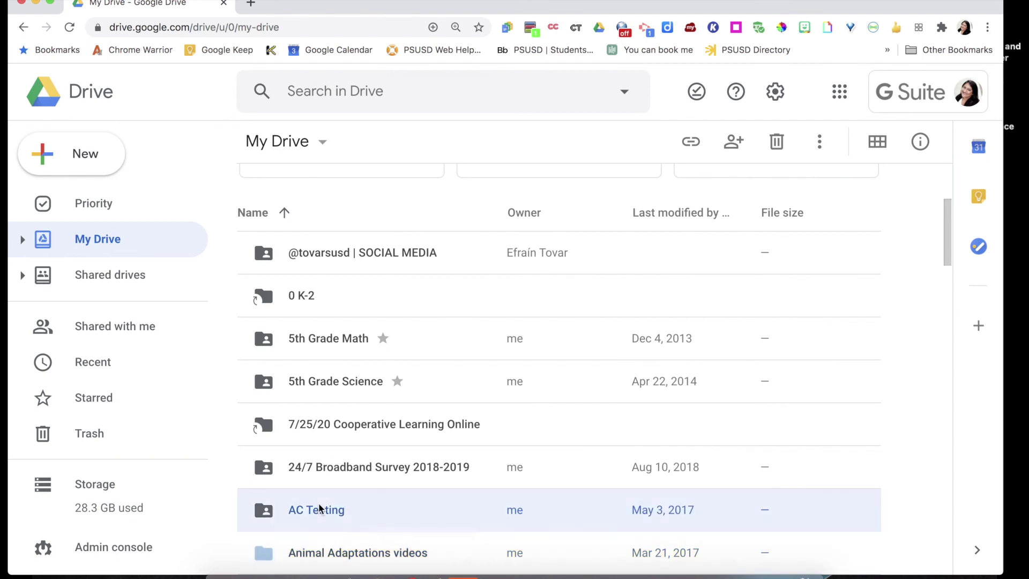
mouse_move(432, 328)
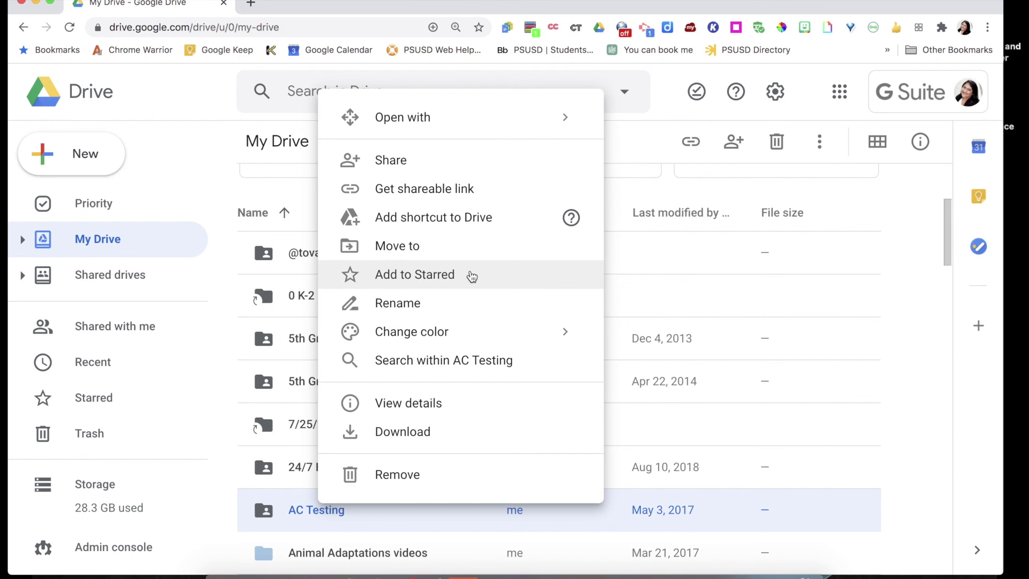
left_click(420, 310)
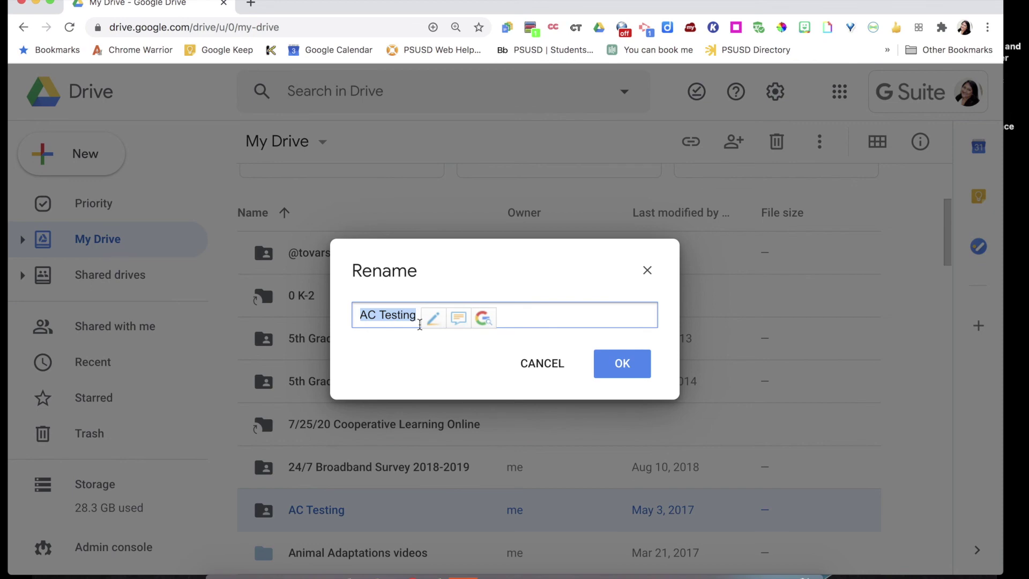
key("BackSpace")
type("AC")
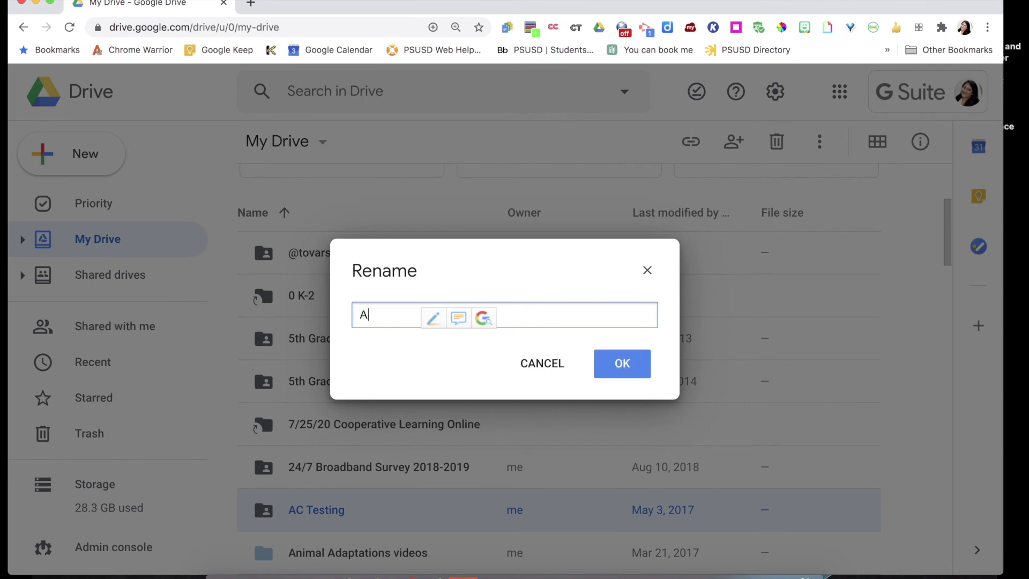
left_click(629, 362)
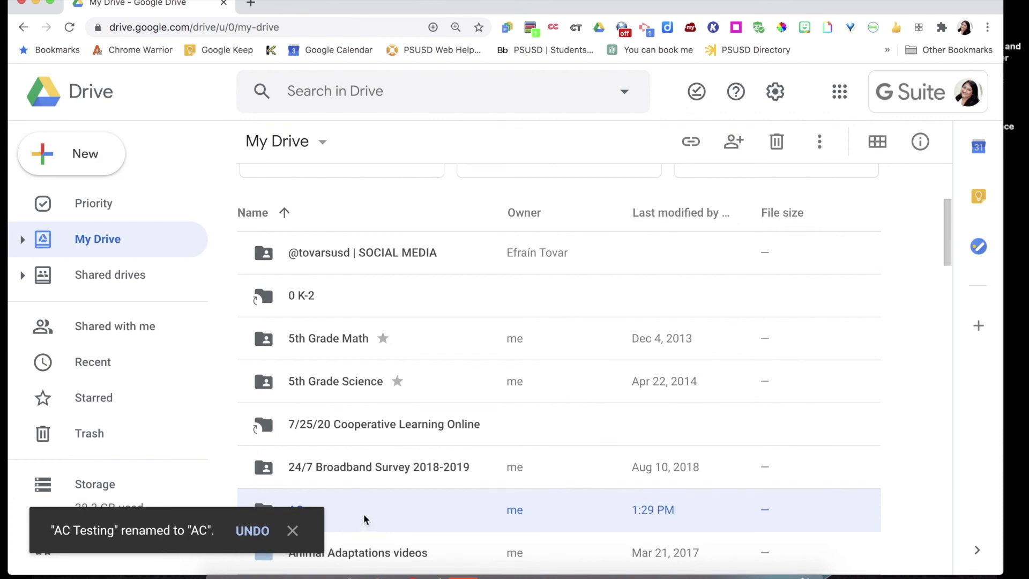
left_click(294, 530)
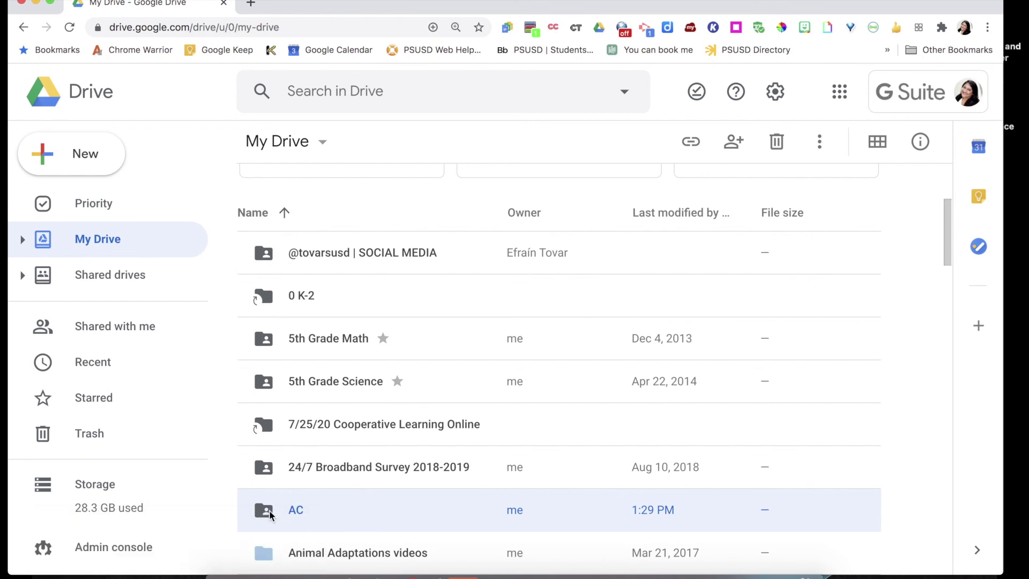
right_click(270, 515)
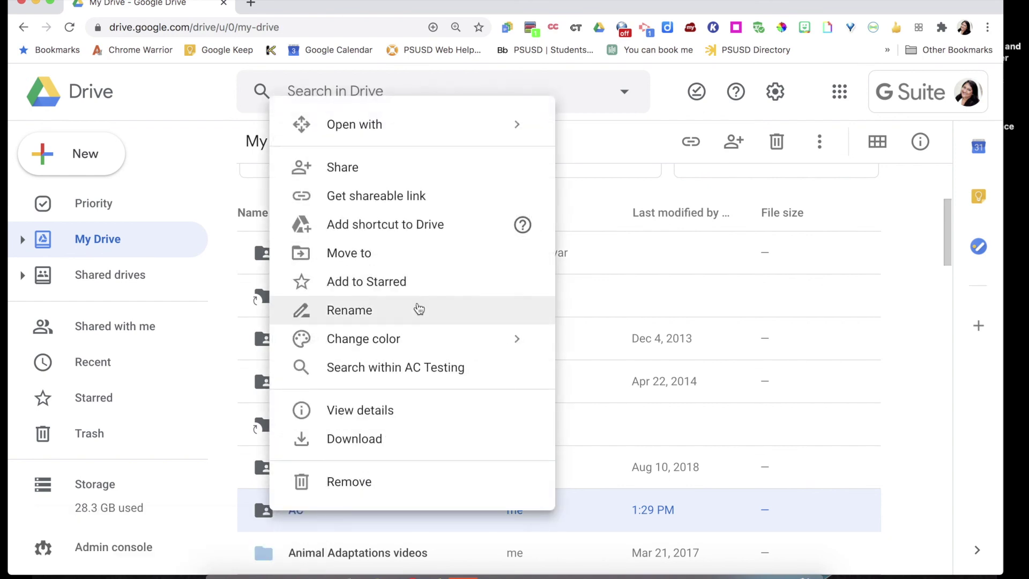
mouse_move(430, 335)
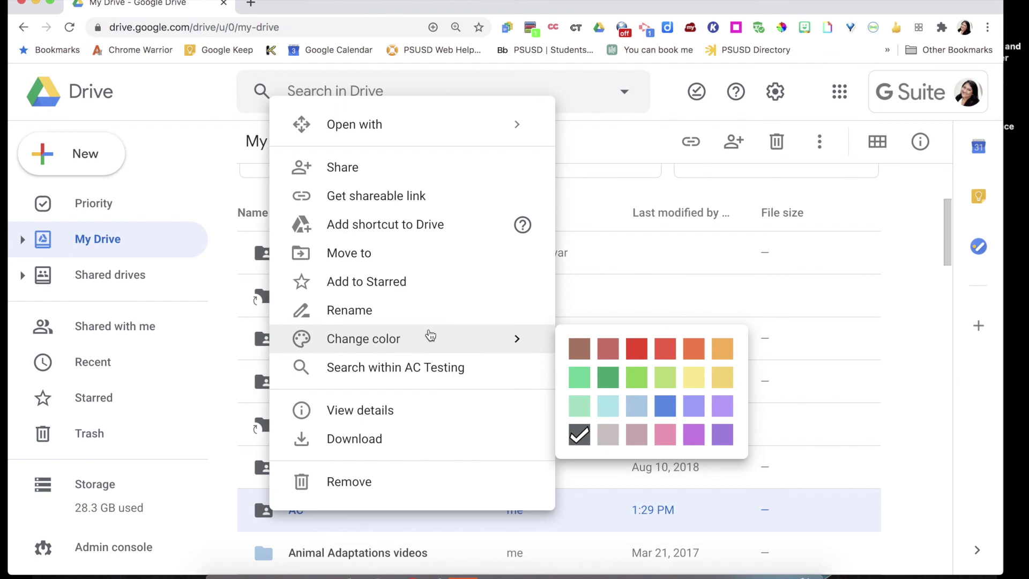